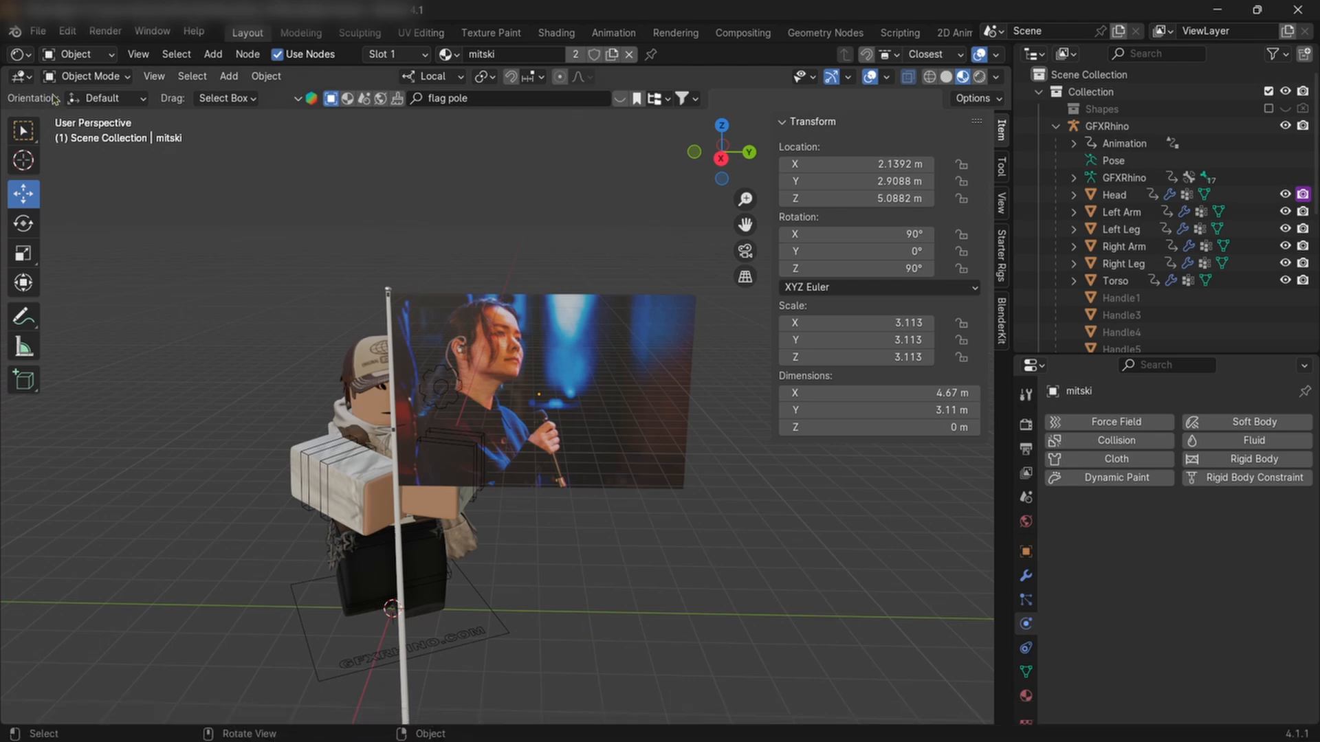
- Check in the add-on preferences that Import Images as Planes is enabled
{"action": "left_click", "coordinate": [33, 34]}
{"action": "mouse_move", "coordinate": [64, 34]}
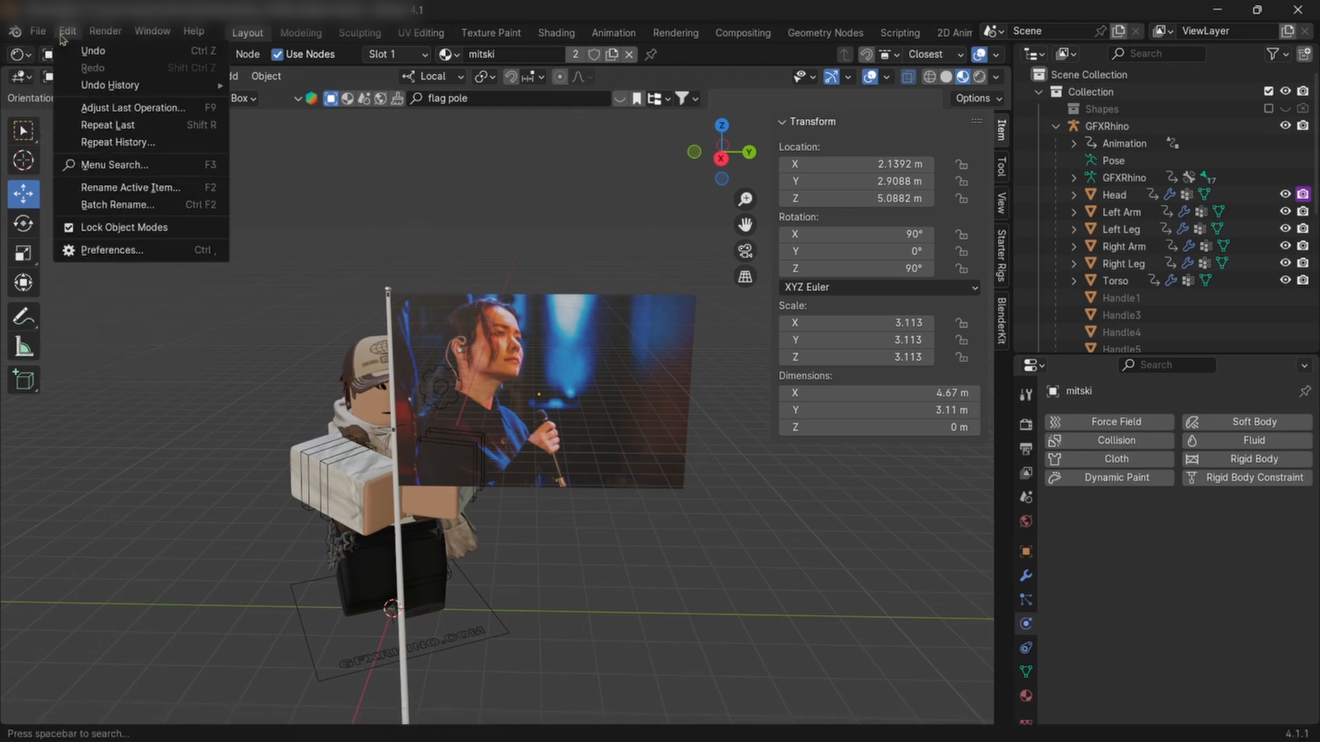
{"action": "left_click", "coordinate": [113, 250]}
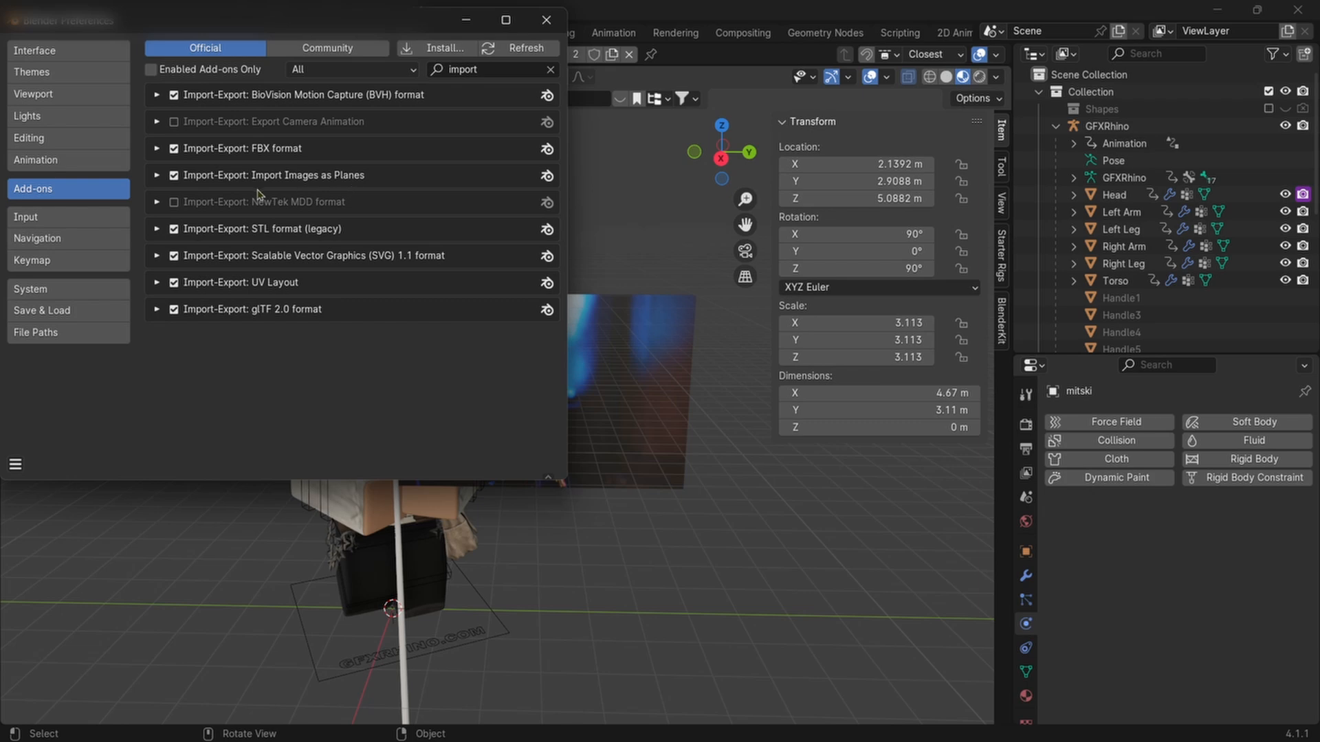
{"action": "left_click", "coordinate": [455, 28]}
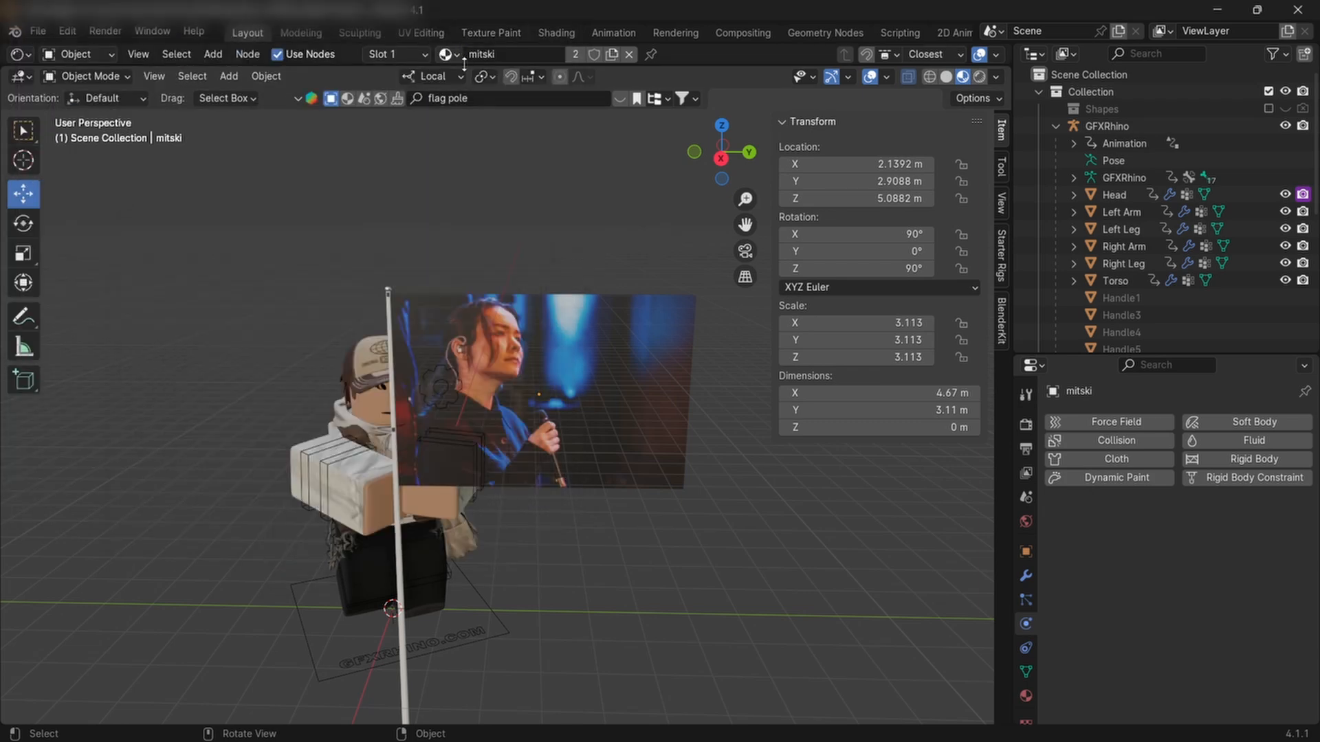
- Look up the Images as Planes option among the image objects that can be added
{"action": "key", "text": "shift+a"}
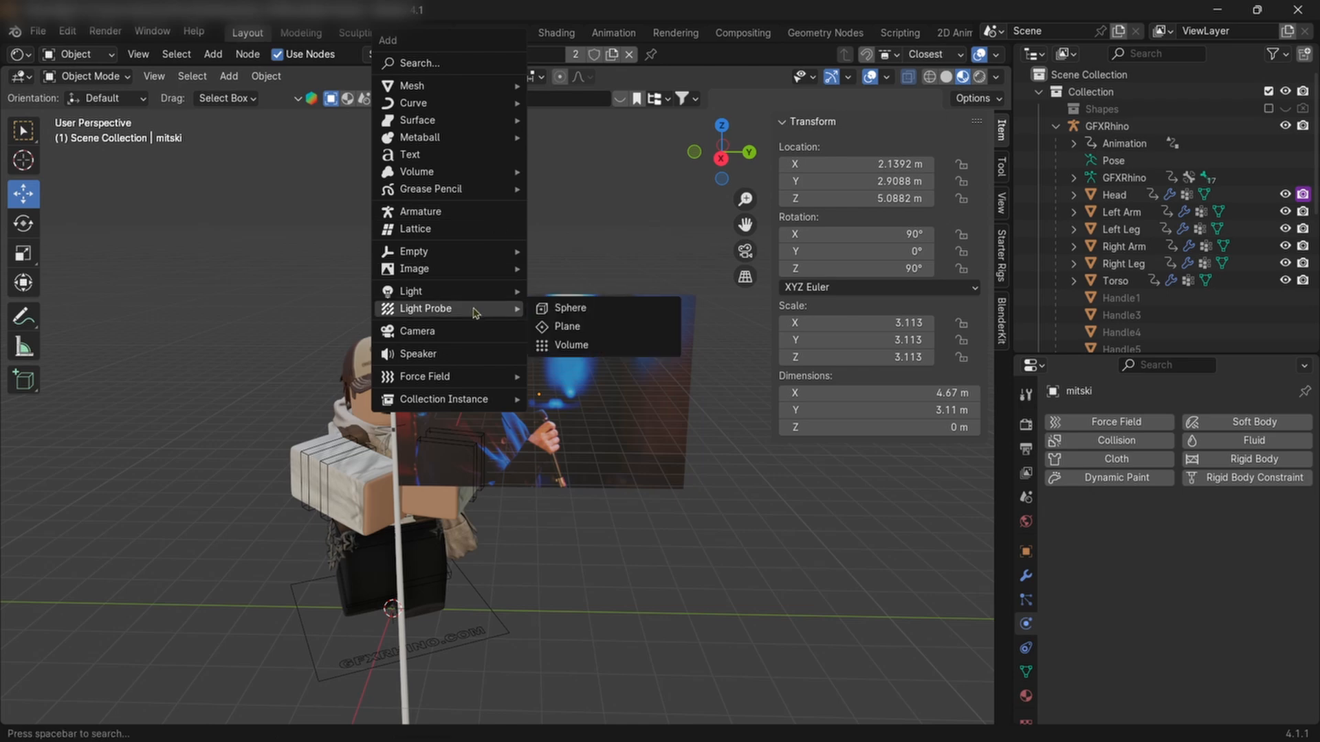
{"action": "mouse_move", "coordinate": [464, 275]}
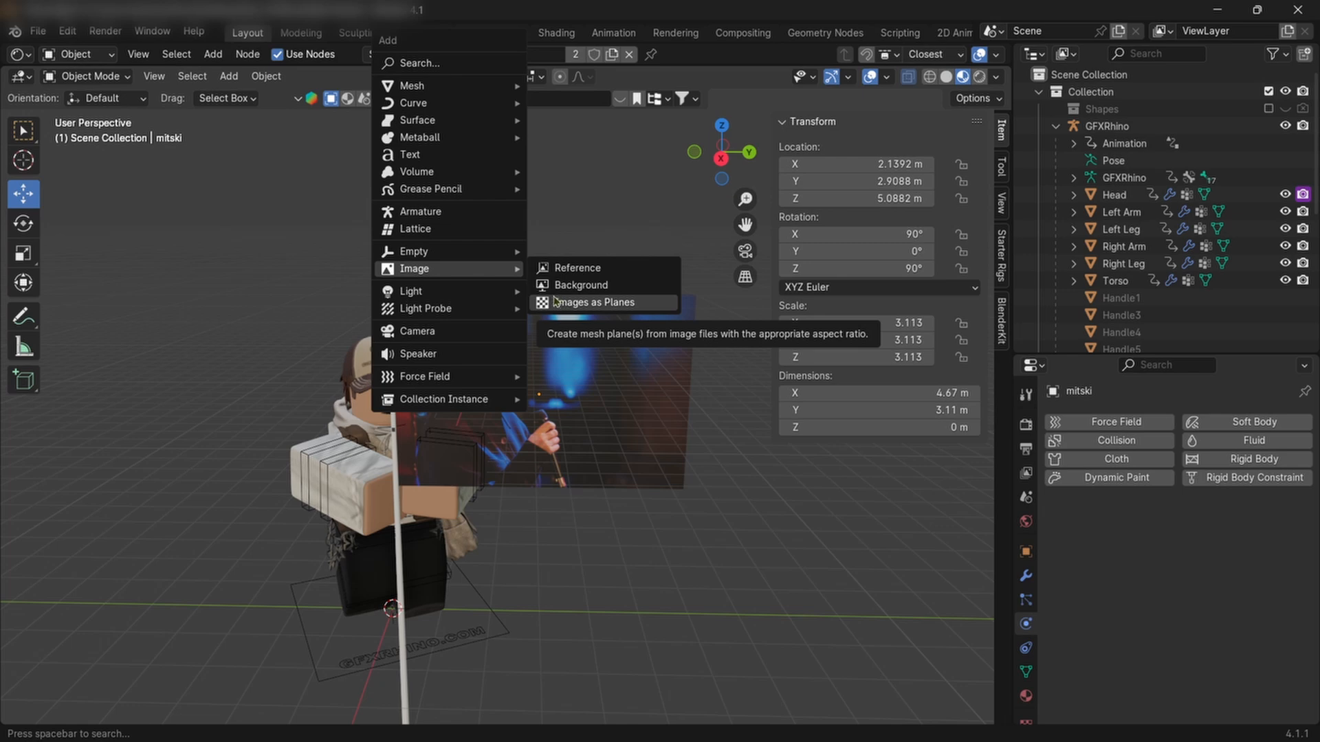
{"action": "mouse_move", "coordinate": [503, 289]}
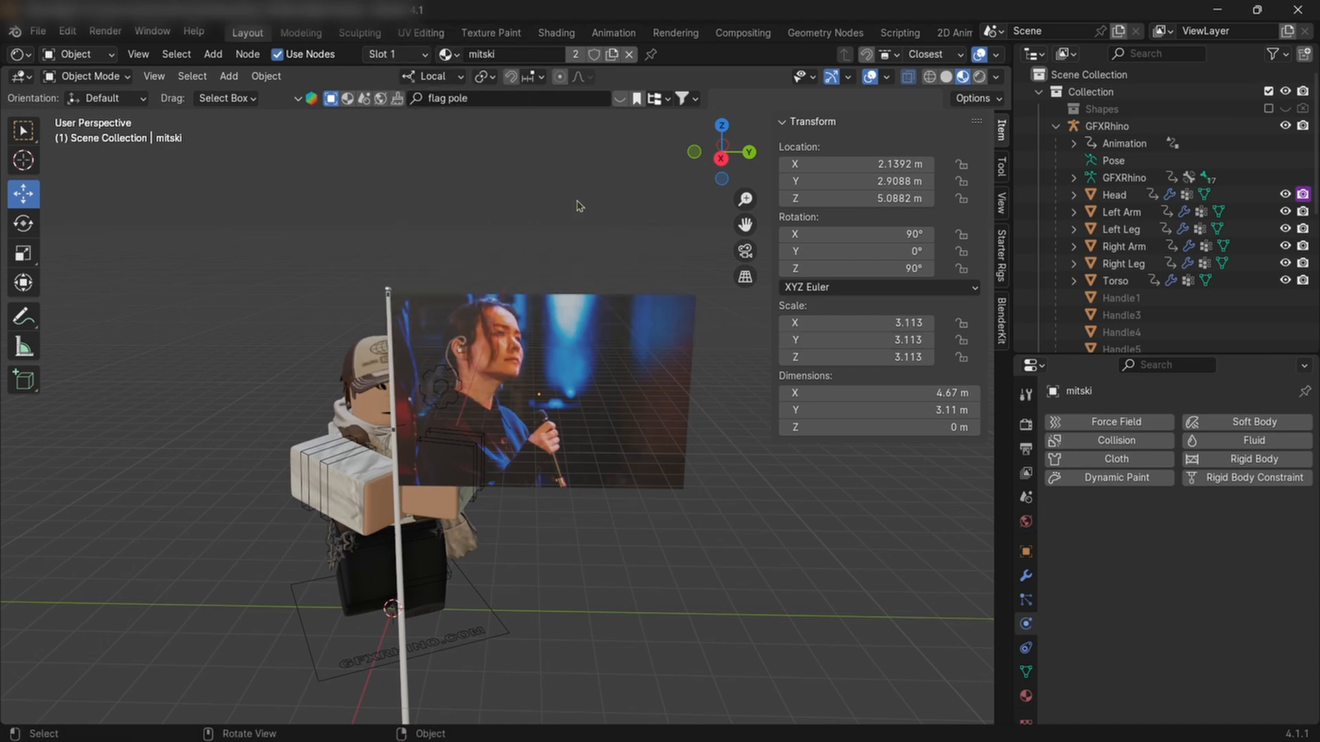
- Select the flag image plane beside the pole and add Cloth physics to it
{"action": "middle_click_drag", "start_coordinate": [591, 249], "coordinate": [616, 248]}
{"action": "left_click", "coordinate": [624, 328]}
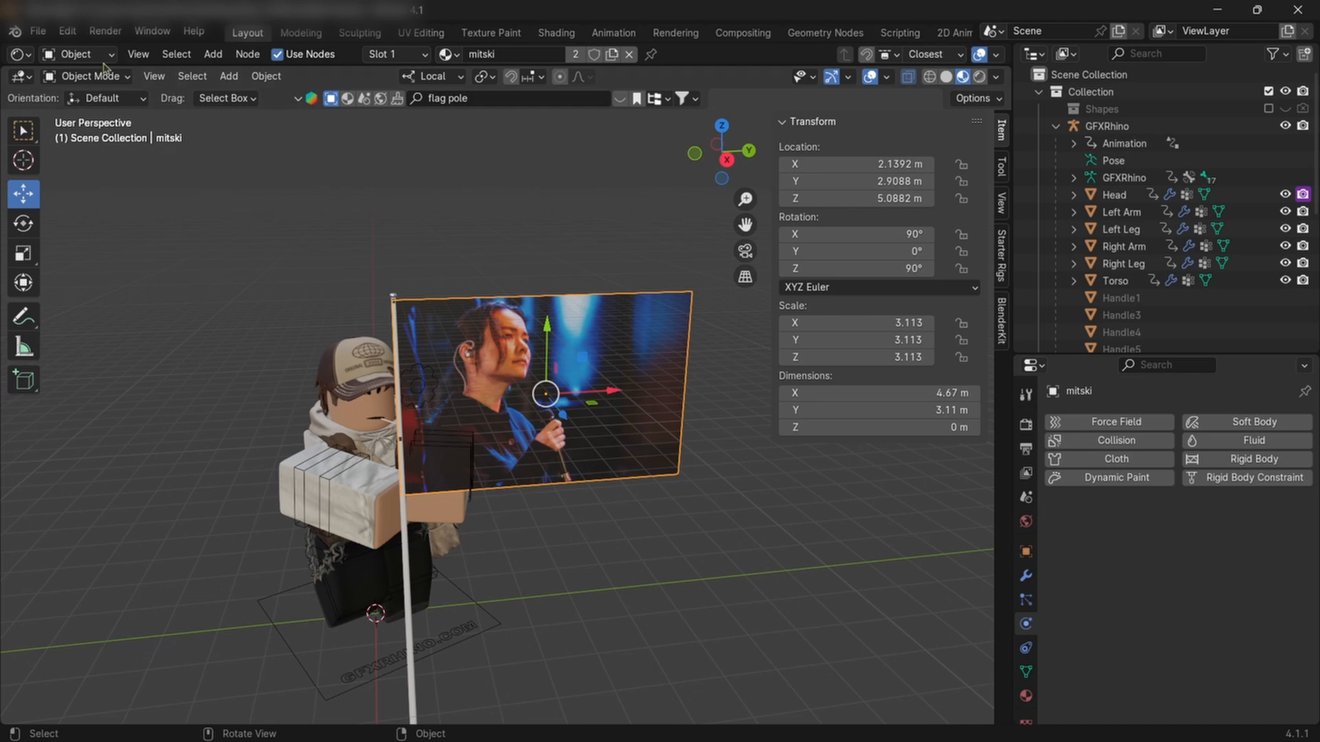
{"action": "middle_click_drag", "start_coordinate": [451, 177], "coordinate": [481, 180]}
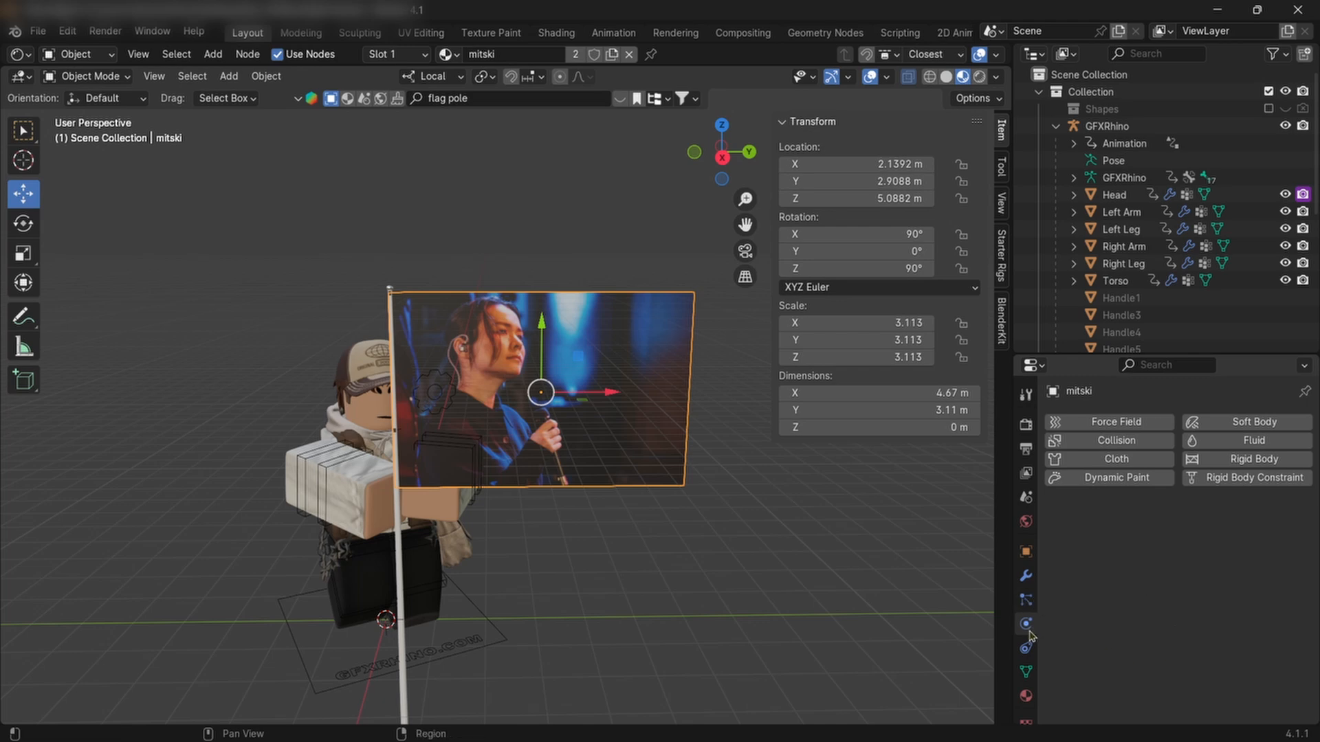
{"action": "left_click", "coordinate": [1100, 465]}
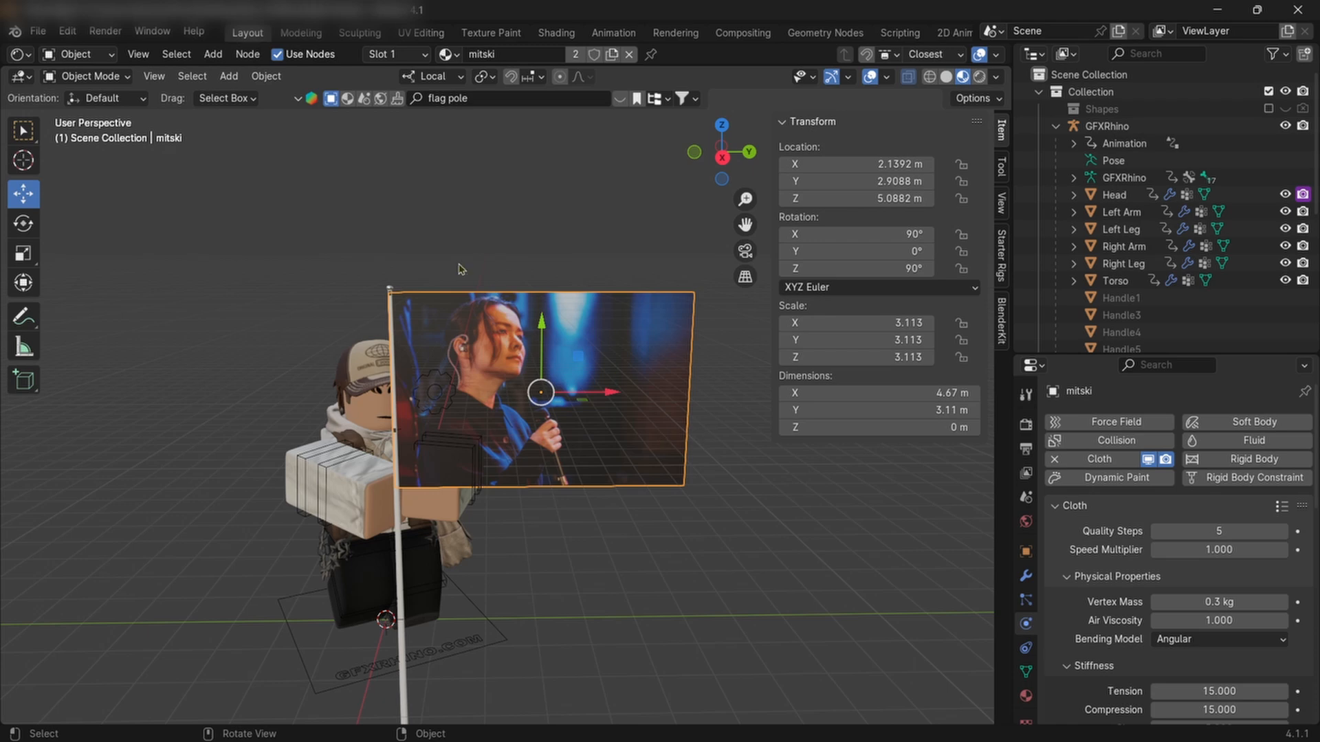
- Put the flag into Edit Mode and select a single edge near its upper border
{"action": "left_click", "coordinate": [88, 58]}
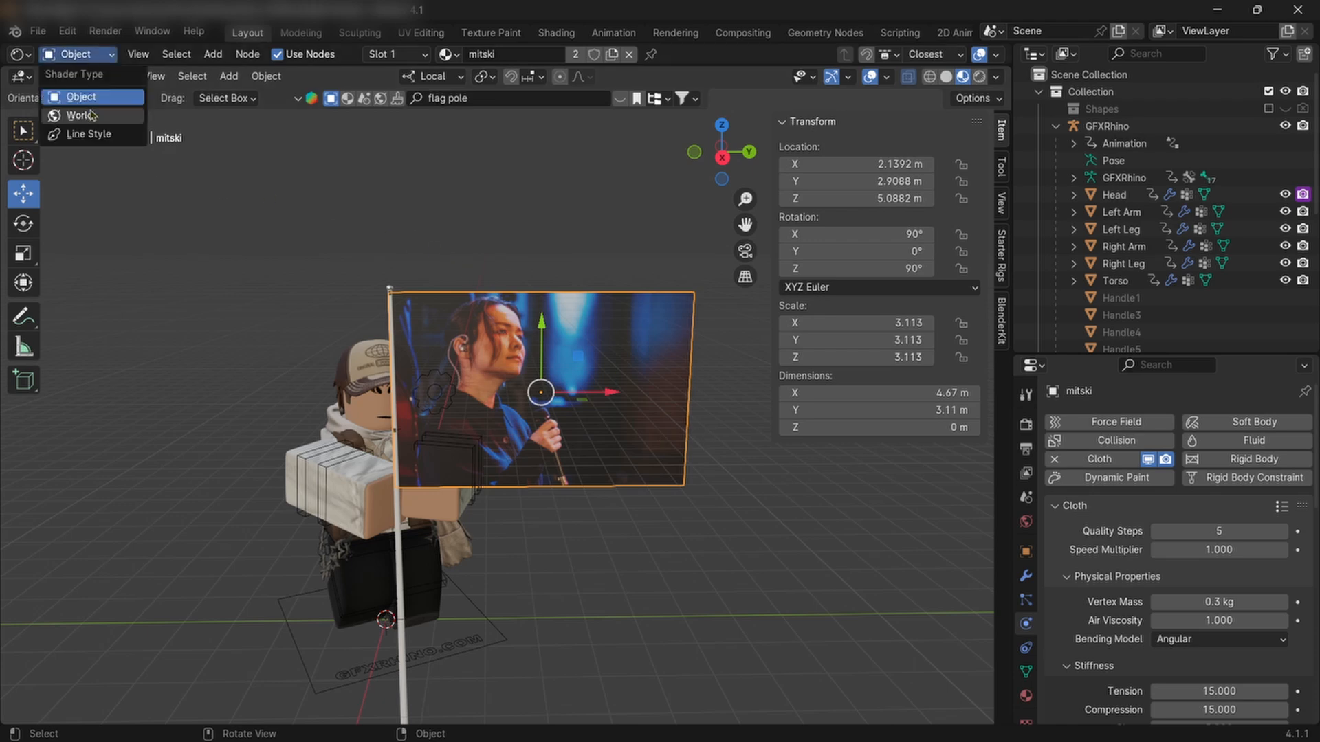
{"action": "left_click", "coordinate": [83, 77]}
{"action": "left_click", "coordinate": [89, 114]}
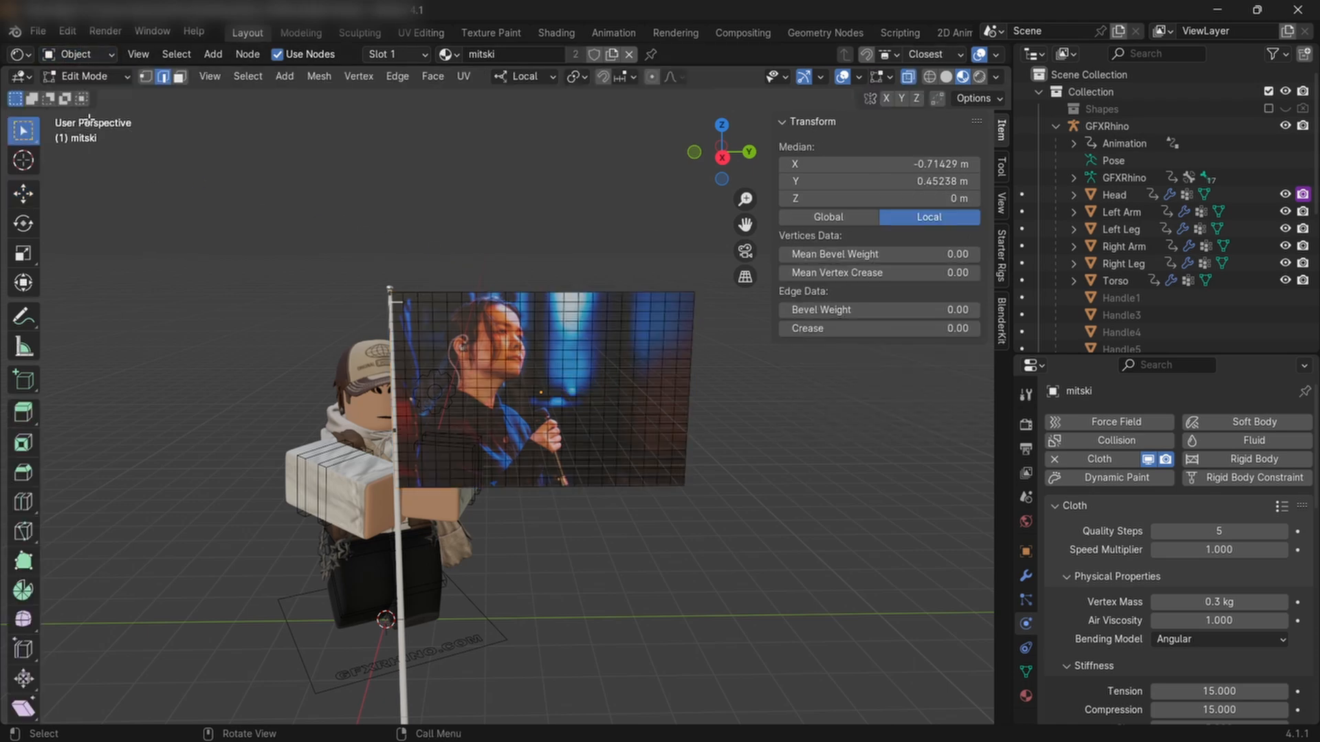
{"action": "scroll", "coordinate": [362, 267], "scroll_direction": "up", "scroll_amount": 2}
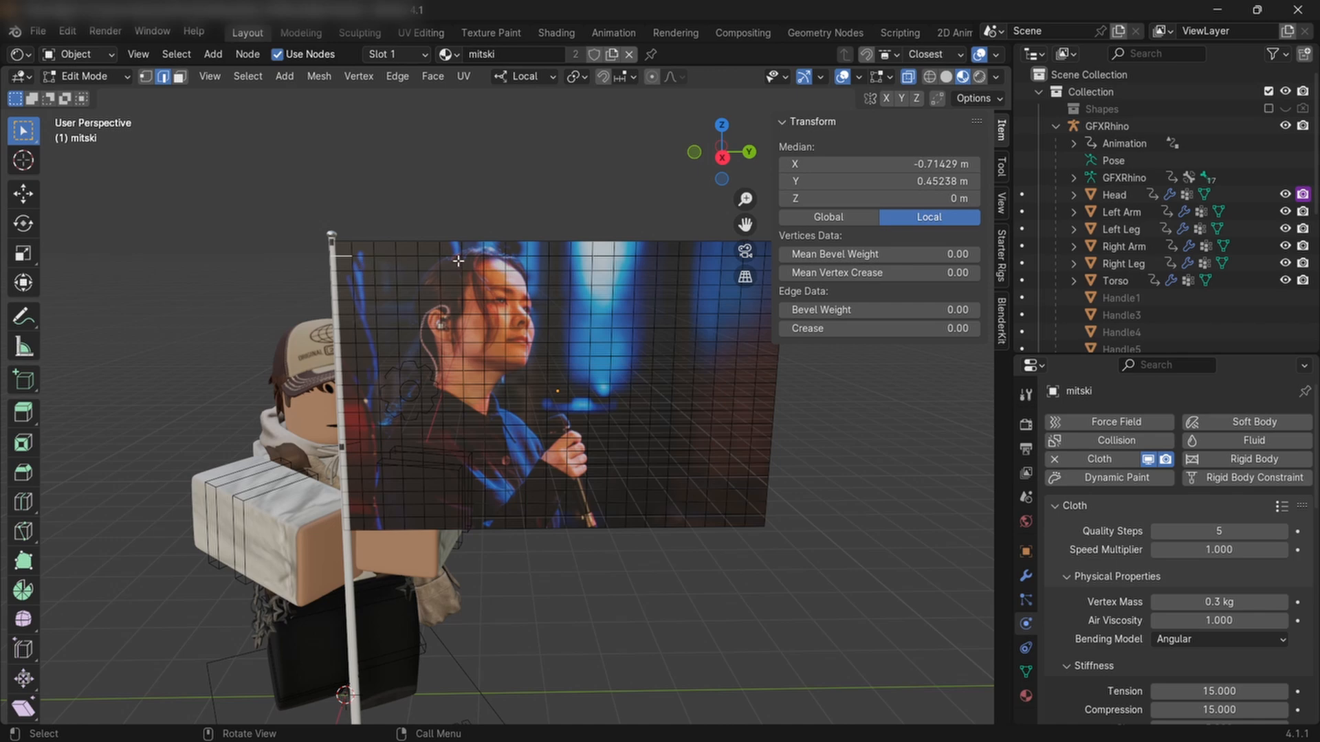
{"action": "left_click", "coordinate": [427, 250]}
{"action": "left_click", "coordinate": [83, 76]}
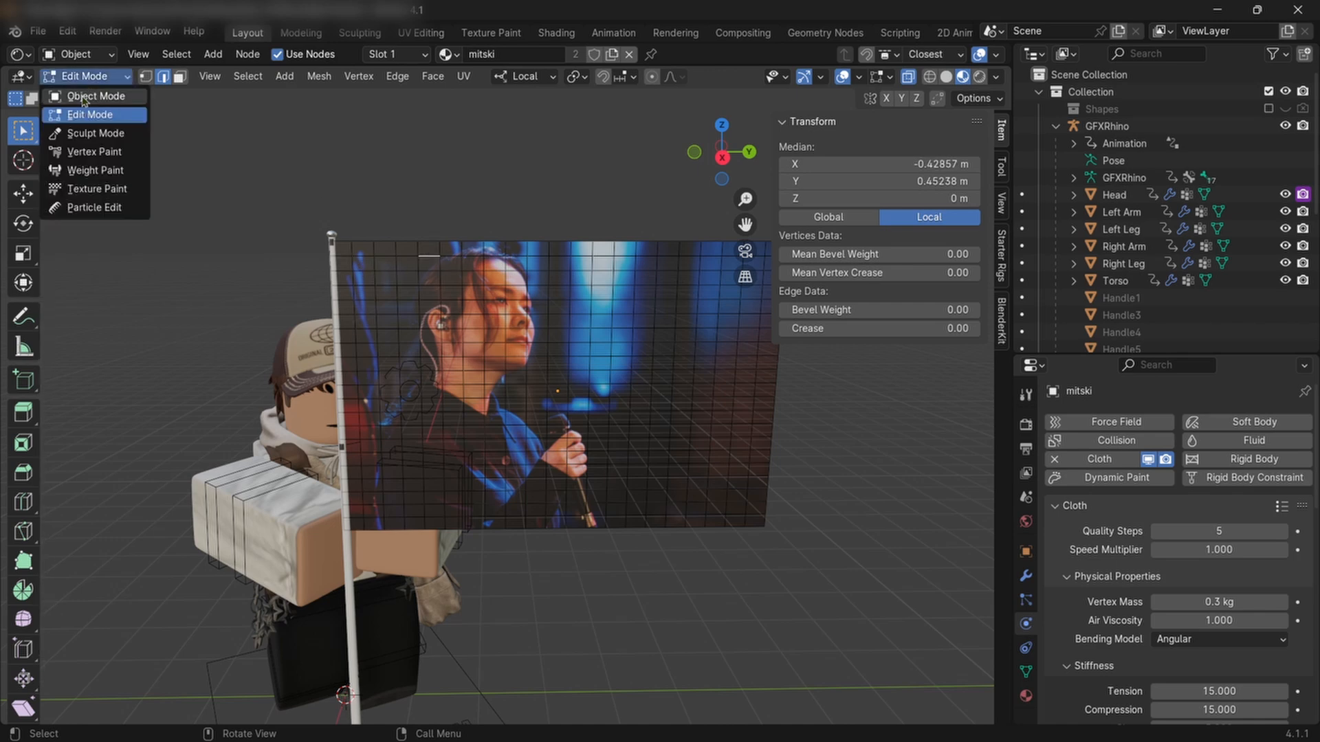
{"action": "left_click", "coordinate": [84, 88]}
{"action": "left_click", "coordinate": [106, 77]}
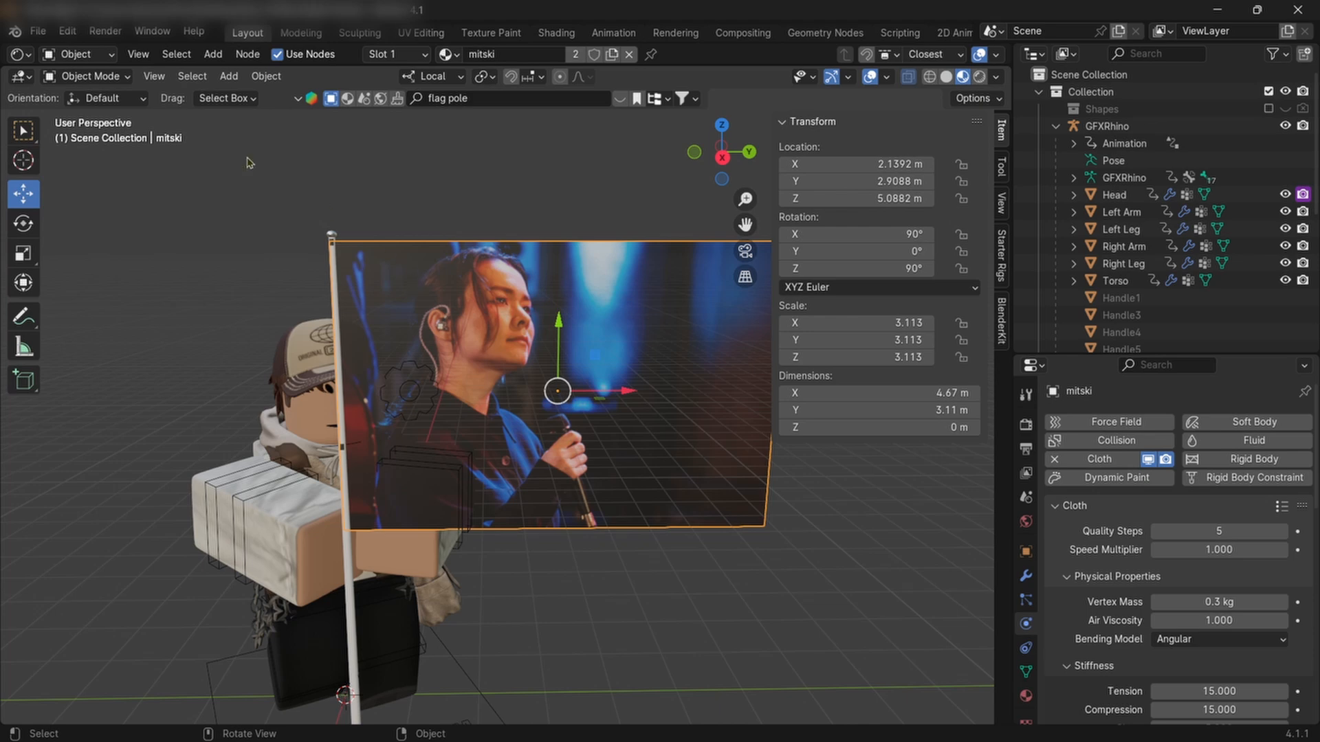
{"action": "left_click", "coordinate": [94, 77]}
{"action": "left_click", "coordinate": [91, 114]}
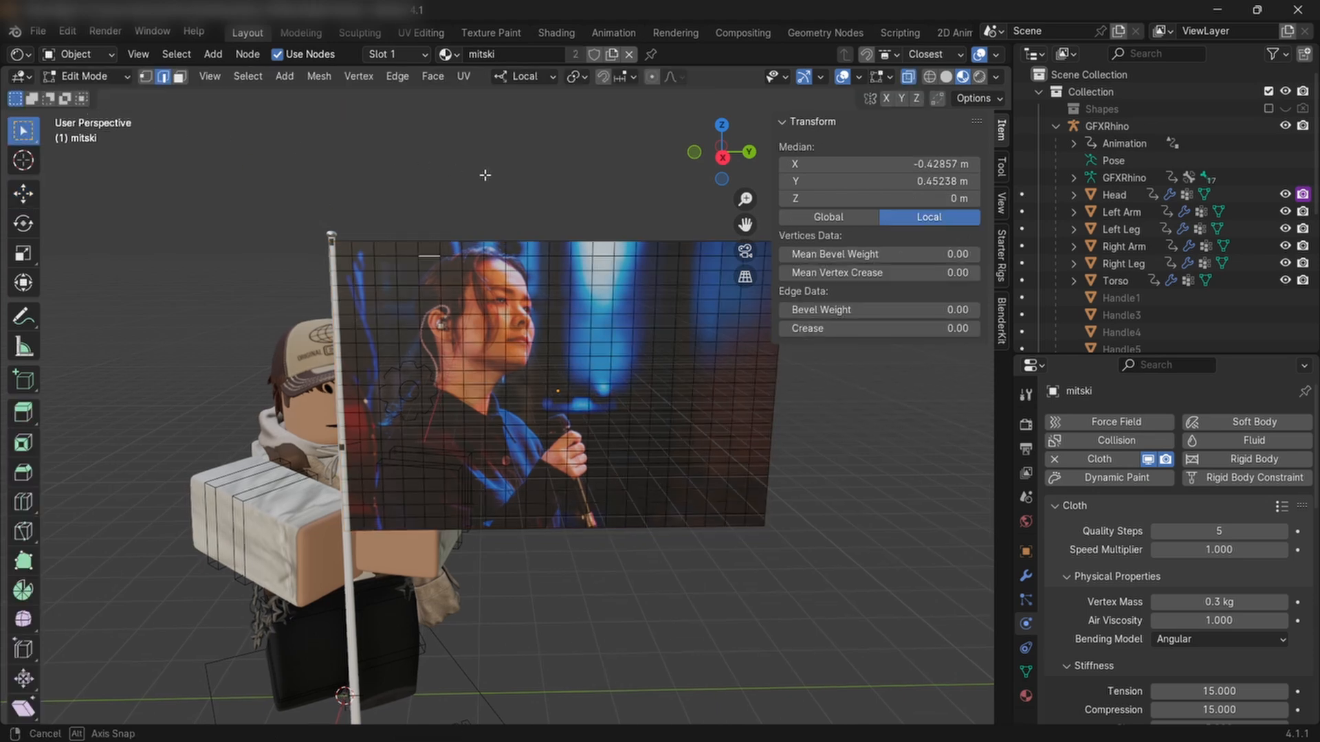
- Try subdividing the flag's selected edge with 20 cuts, and undo the subdivision
{"action": "mouse_move", "coordinate": [482, 357]}
{"action": "middle_mouse_down"}
{"action": "mouse_move", "coordinate": [522, 359]}
{"action": "mouse_move", "coordinate": [501, 340]}
{"action": "middle_mouse_up"}
{"action": "key", "text": "ctrl+e"}
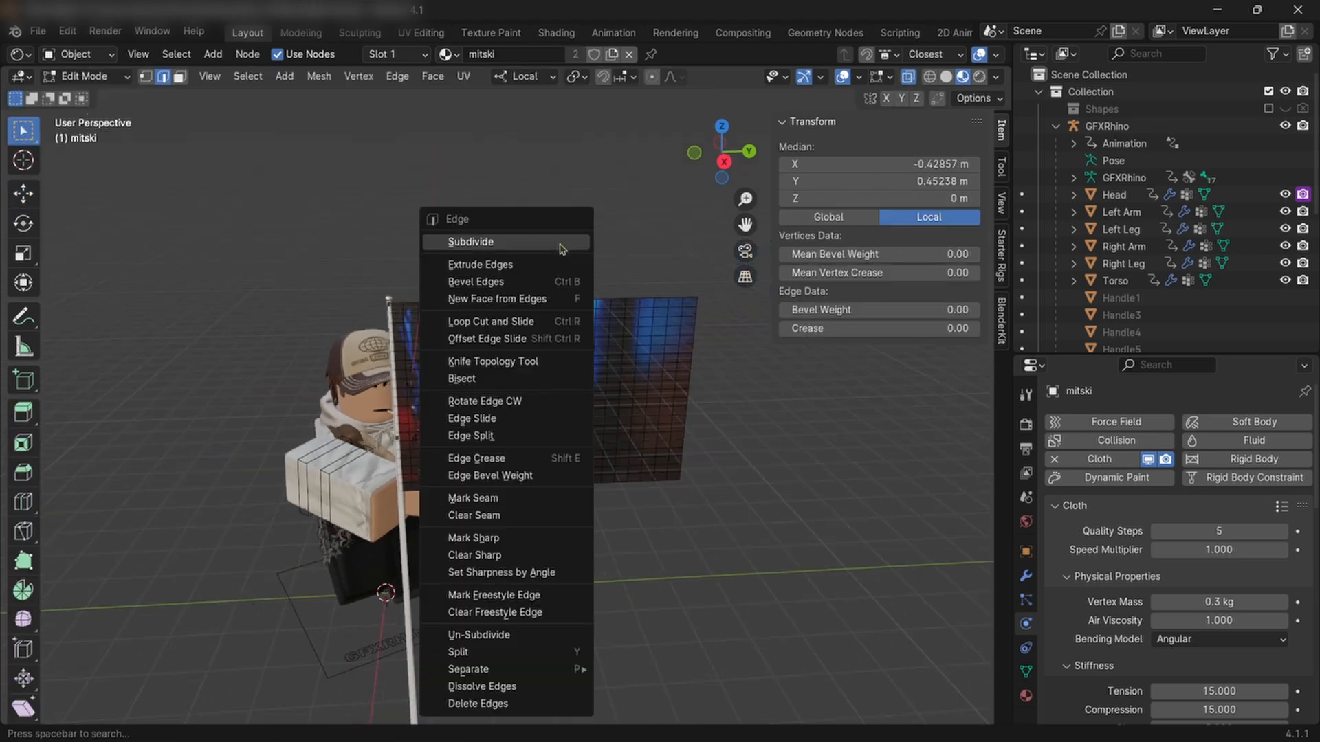
{"action": "left_click", "coordinate": [560, 244]}
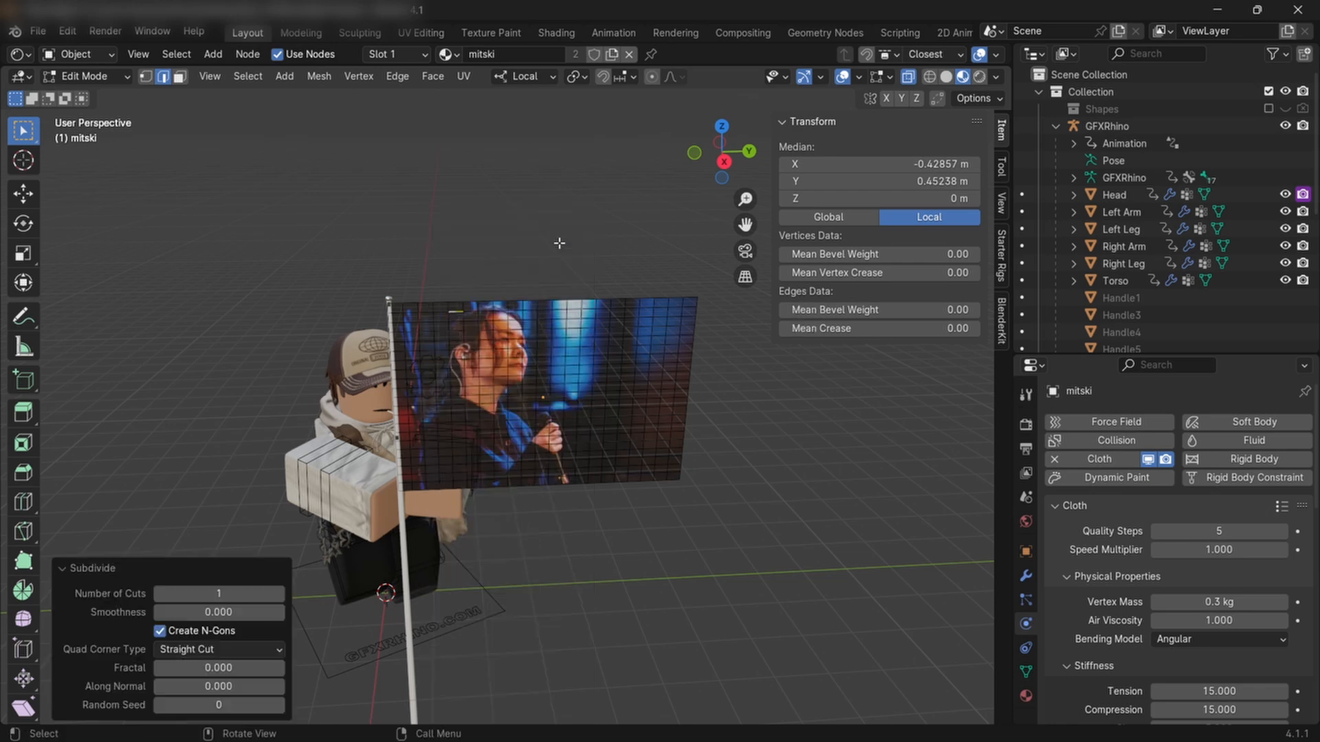
{"action": "left_click", "coordinate": [240, 589]}
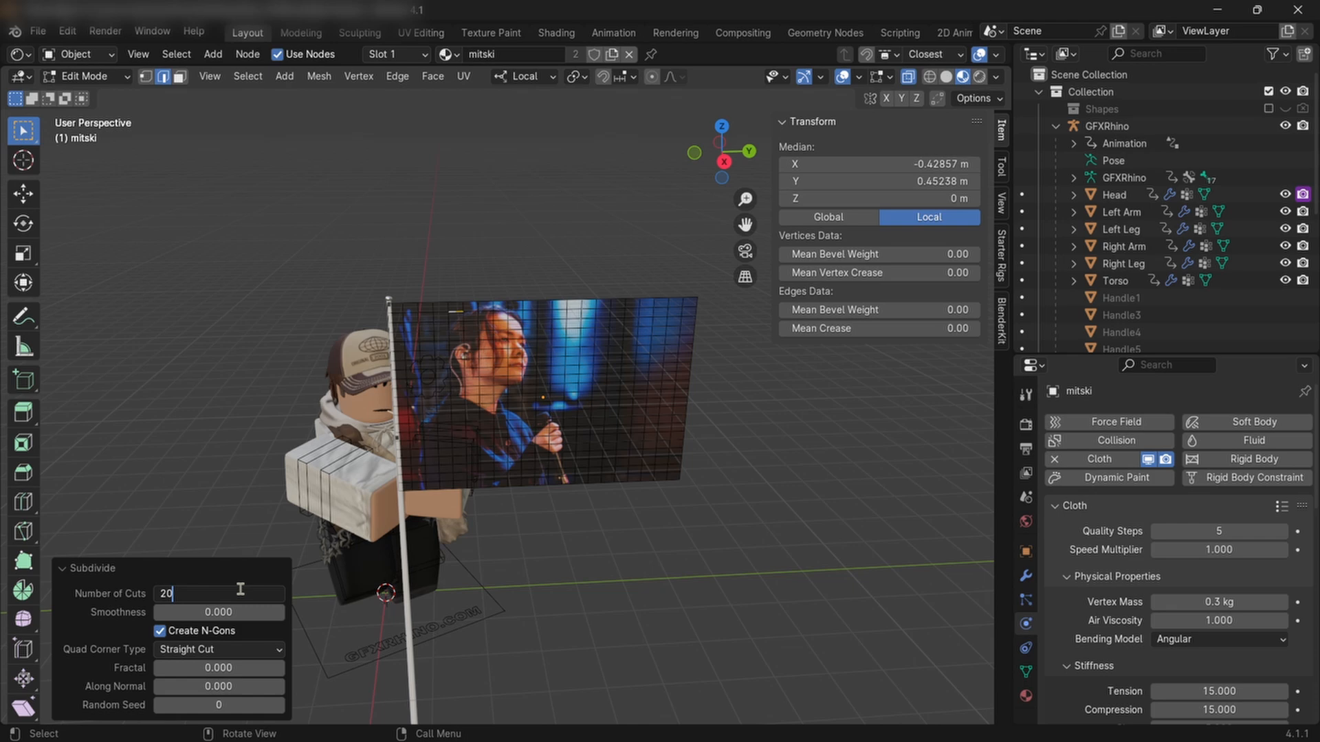
{"action": "key", "text": "Return"}
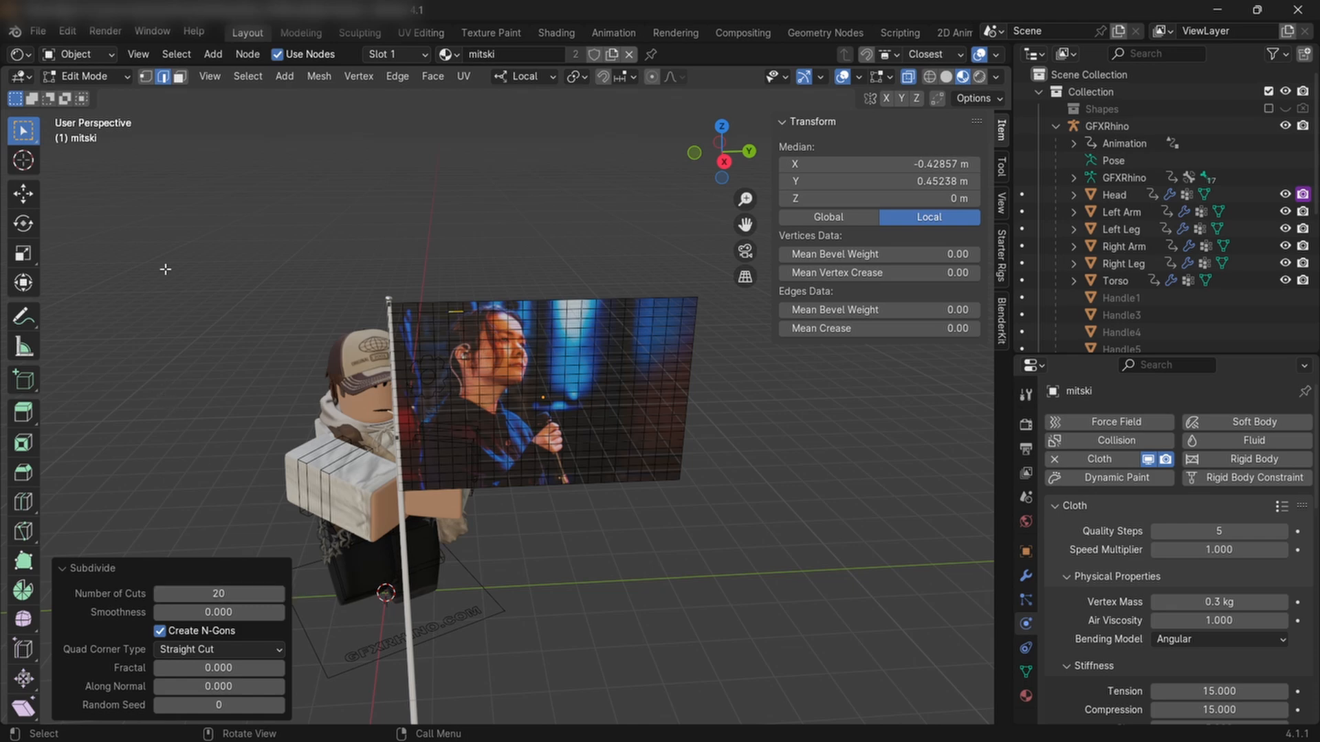
{"action": "left_click", "coordinate": [77, 54]}
{"action": "key", "text": "ctrl+z"}
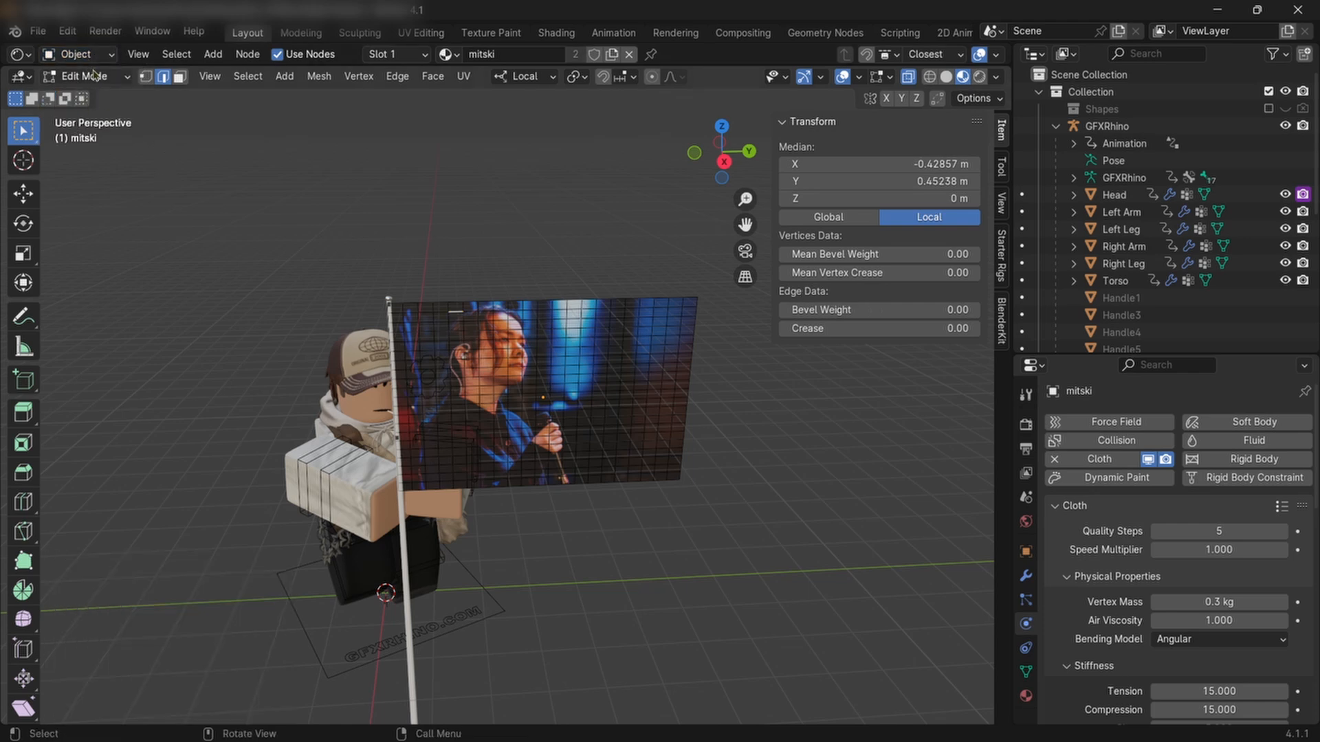
- Box-select the column of flag edges that runs along the pole
{"action": "scroll", "coordinate": [247, 203], "scroll_direction": "up", "scroll_amount": 2}
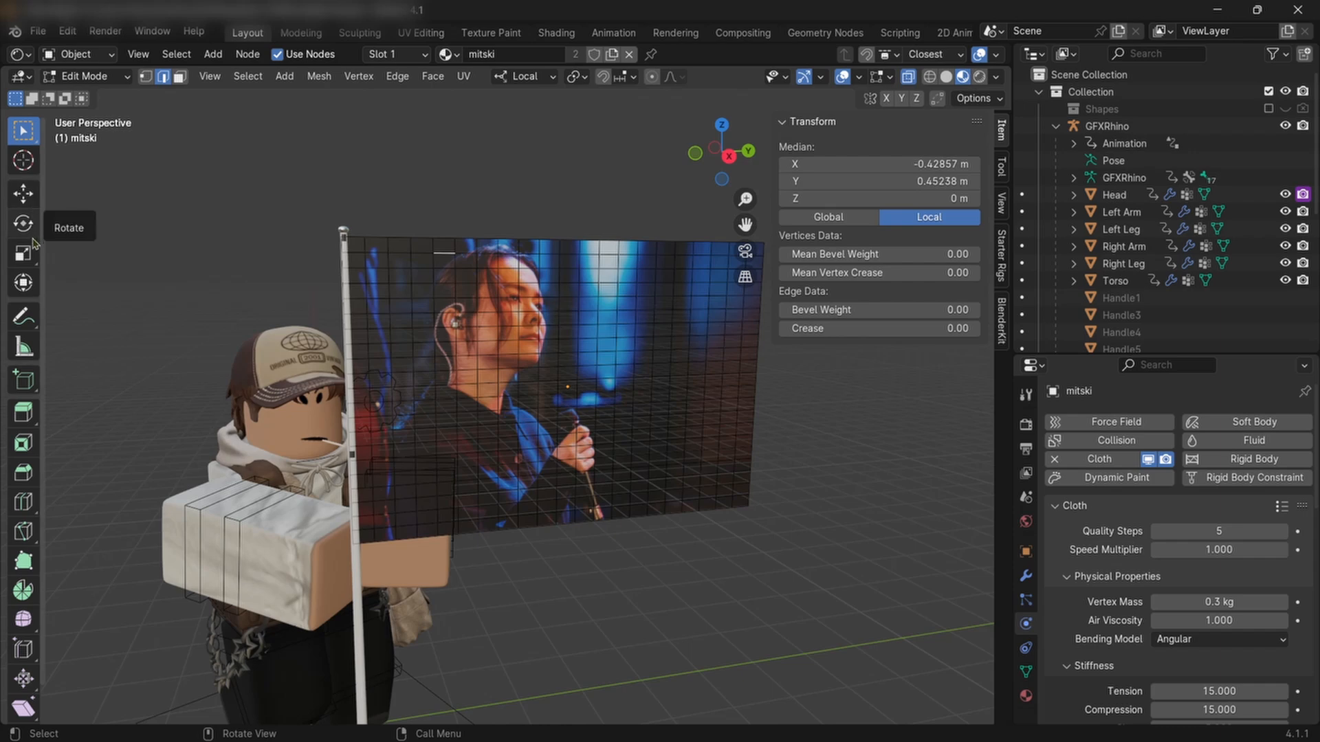
{"action": "middle_click_drag", "start_coordinate": [234, 191], "coordinate": [189, 146]}
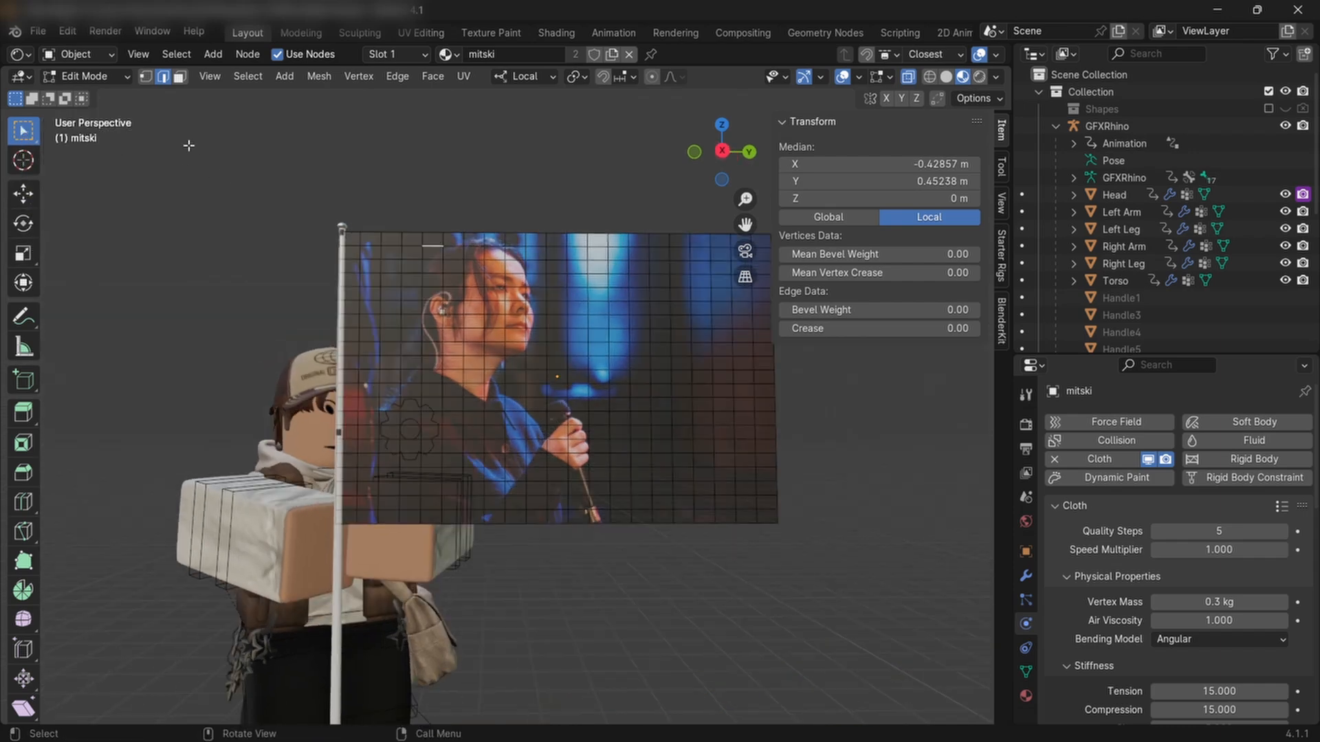
{"action": "left_click_drag", "start_coordinate": [230, 148], "coordinate": [342, 520]}
{"action": "left_click_drag", "start_coordinate": [299, 161], "coordinate": [347, 523]}
{"action": "left_click_drag", "start_coordinate": [305, 175], "coordinate": [347, 510]}
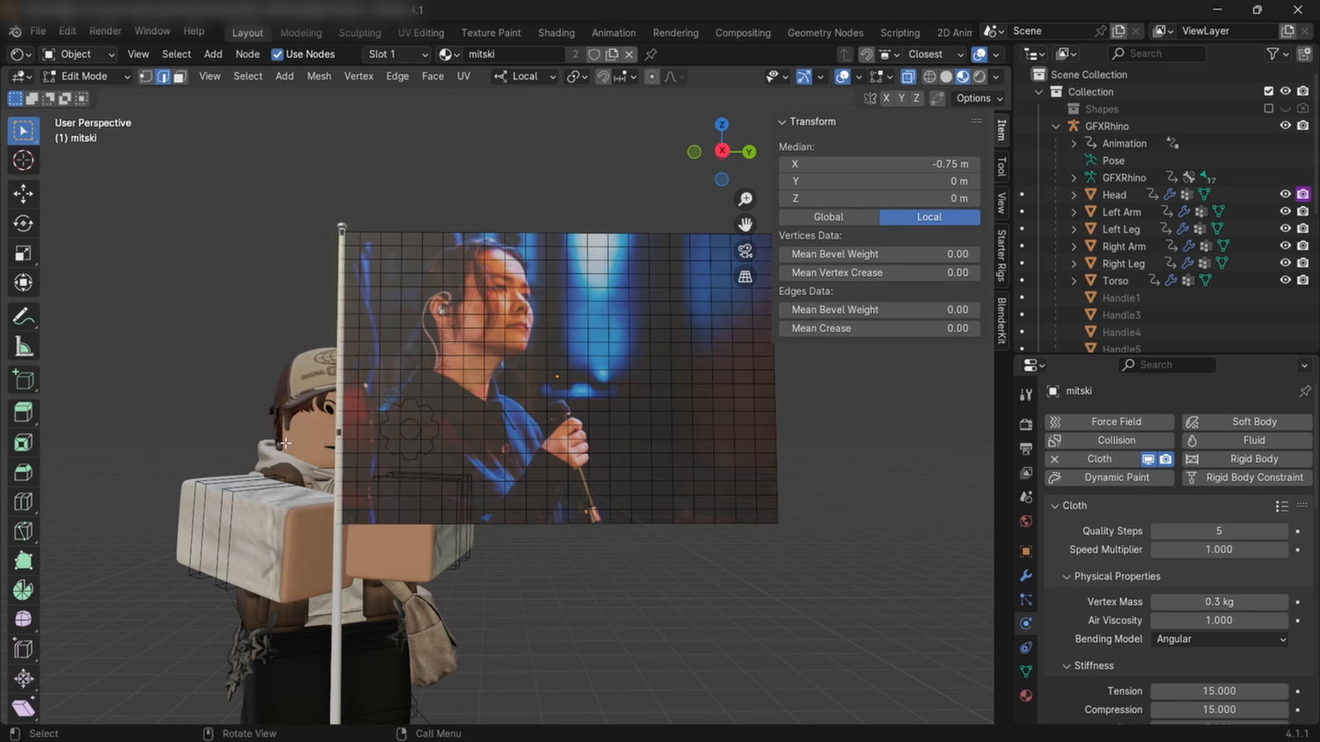
{"action": "left_click", "coordinate": [110, 77]}
{"action": "left_click", "coordinate": [102, 88]}
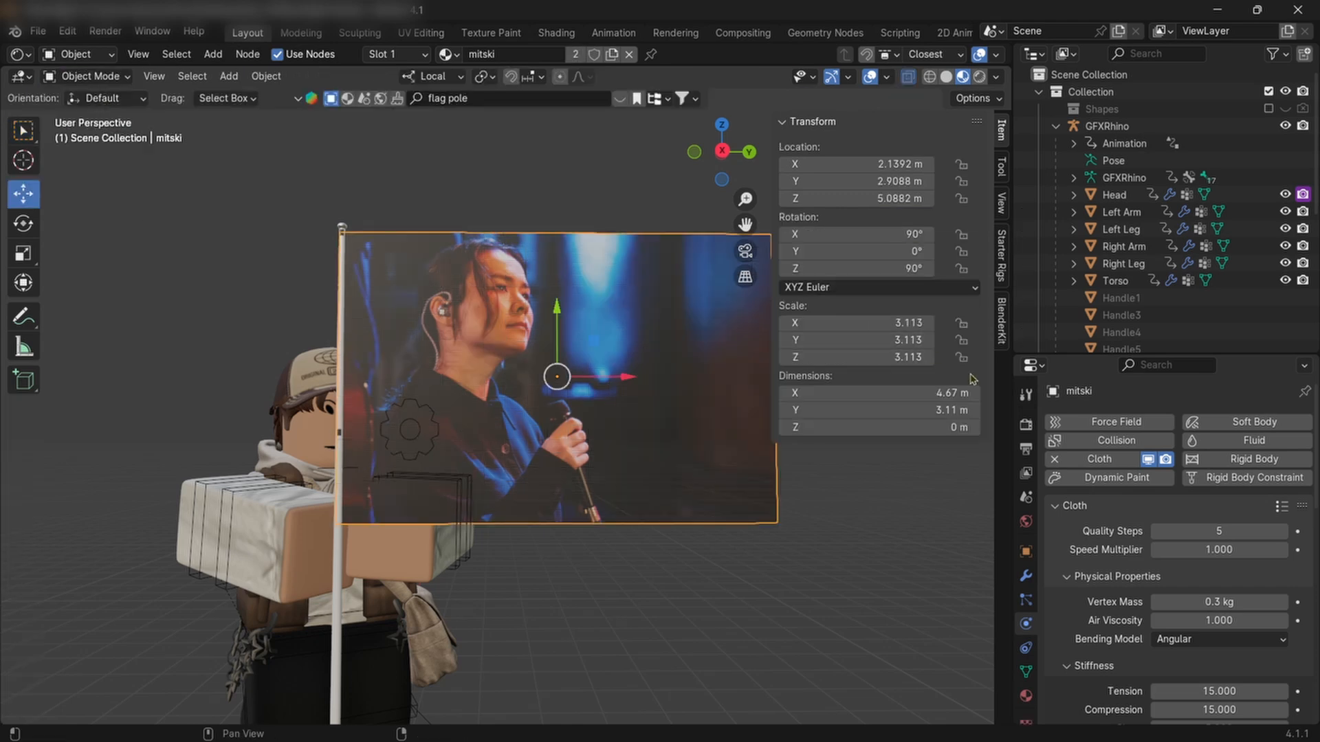
{"action": "left_click", "coordinate": [114, 77]}
{"action": "left_click", "coordinate": [96, 114]}
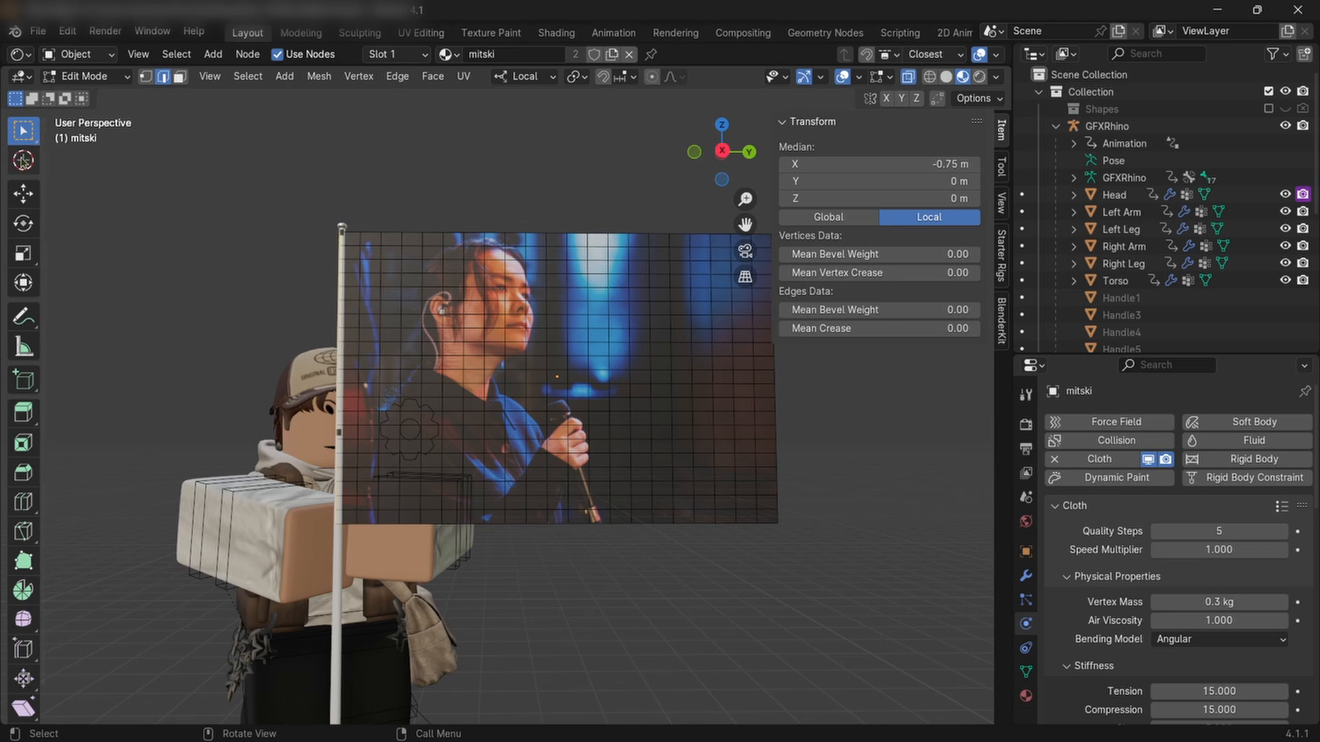
{"action": "left_click_drag", "start_coordinate": [267, 162], "coordinate": [348, 544]}
{"action": "left_click_drag", "start_coordinate": [321, 201], "coordinate": [343, 564]}
- Add a vertex group to the flag mesh and return to Object Mode
{"action": "left_click", "coordinate": [1026, 674]}
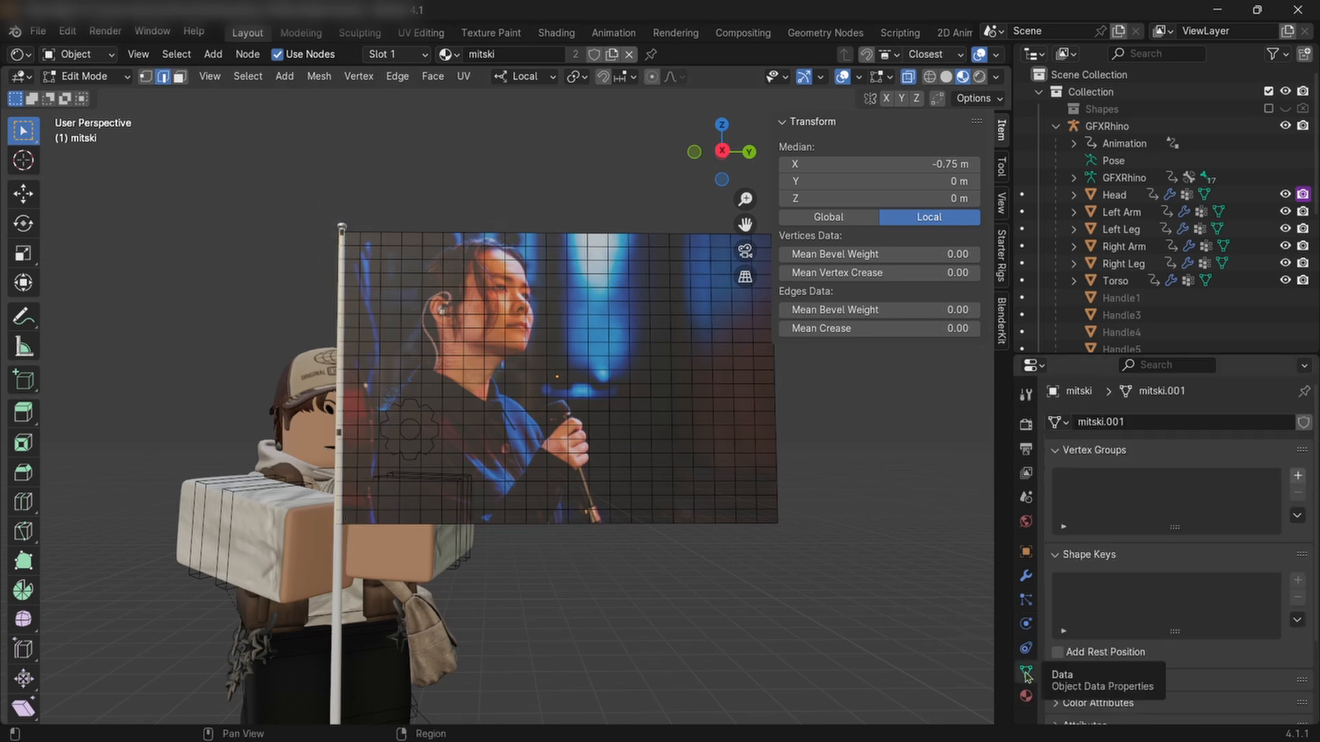
{"action": "left_click", "coordinate": [1298, 476]}
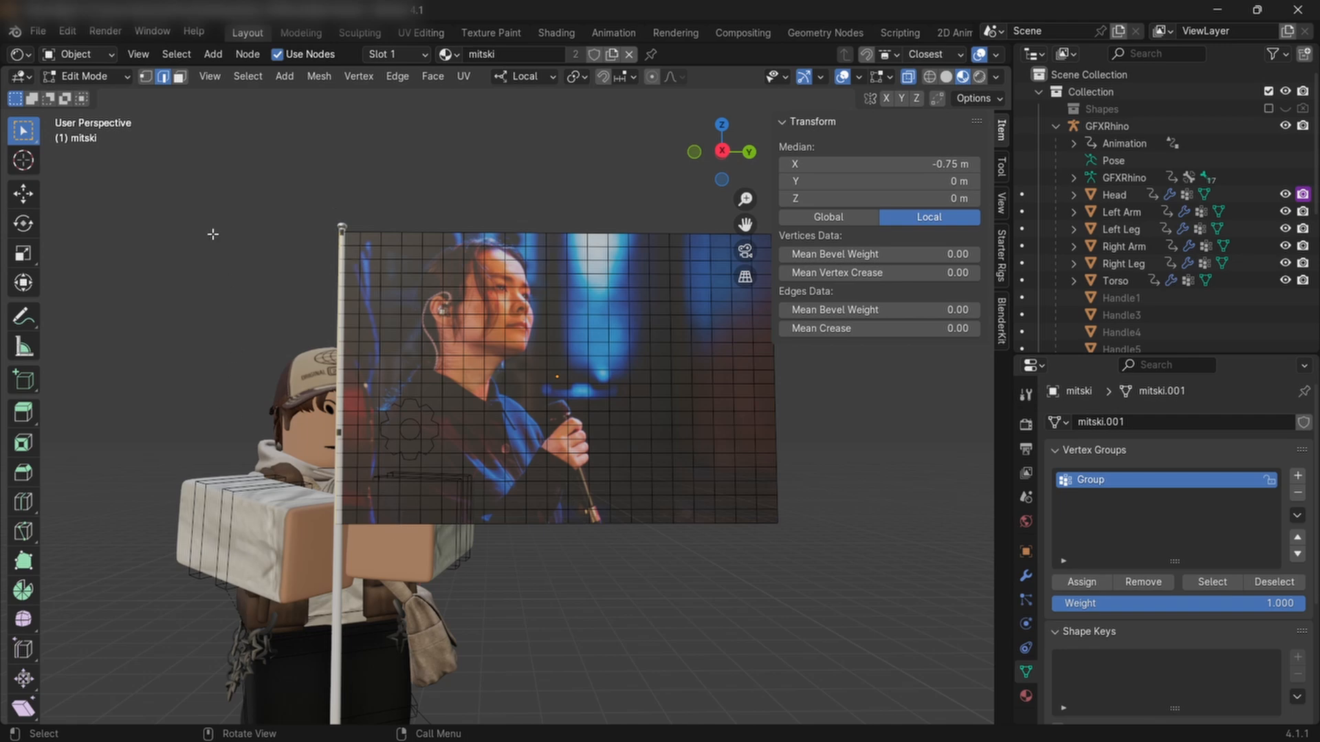
{"action": "left_click", "coordinate": [77, 54]}
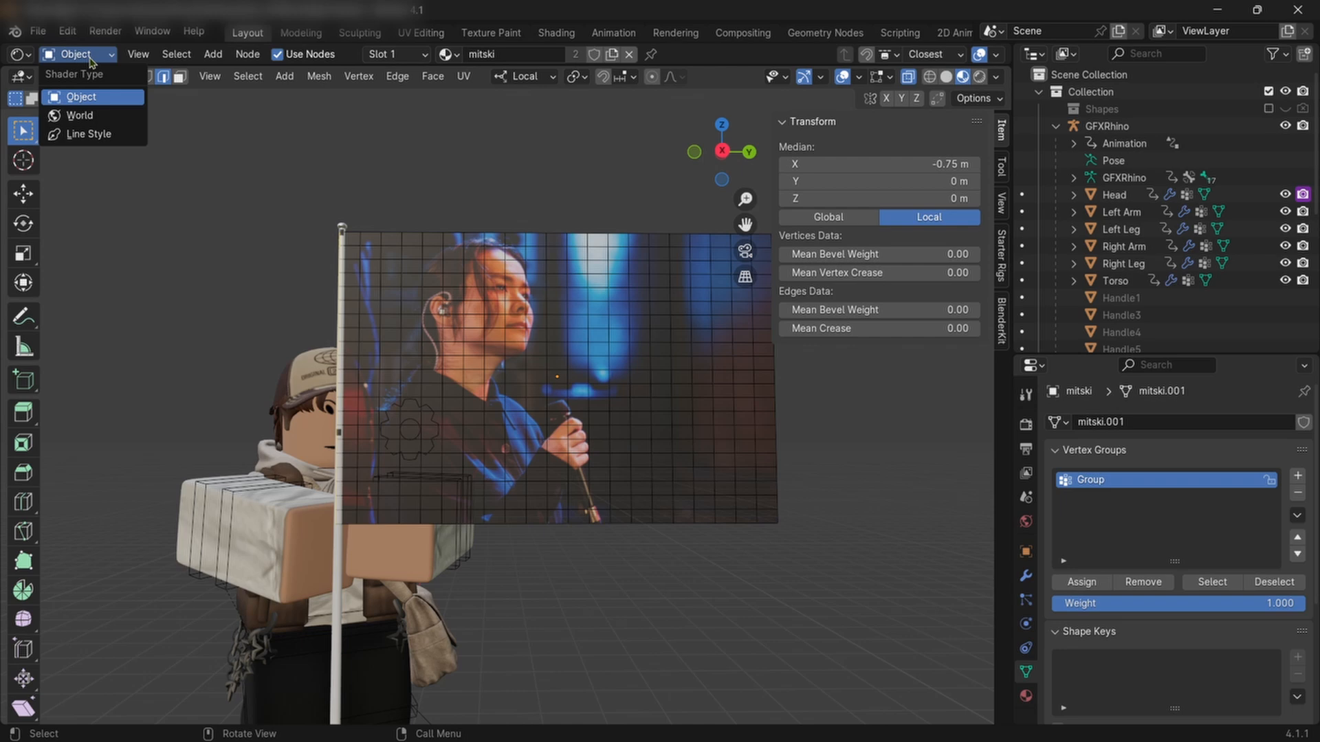
{"action": "left_click", "coordinate": [96, 99]}
{"action": "left_click", "coordinate": [88, 60]}
{"action": "left_click", "coordinate": [88, 61]}
{"action": "left_click", "coordinate": [85, 76]}
{"action": "left_click", "coordinate": [96, 92]}
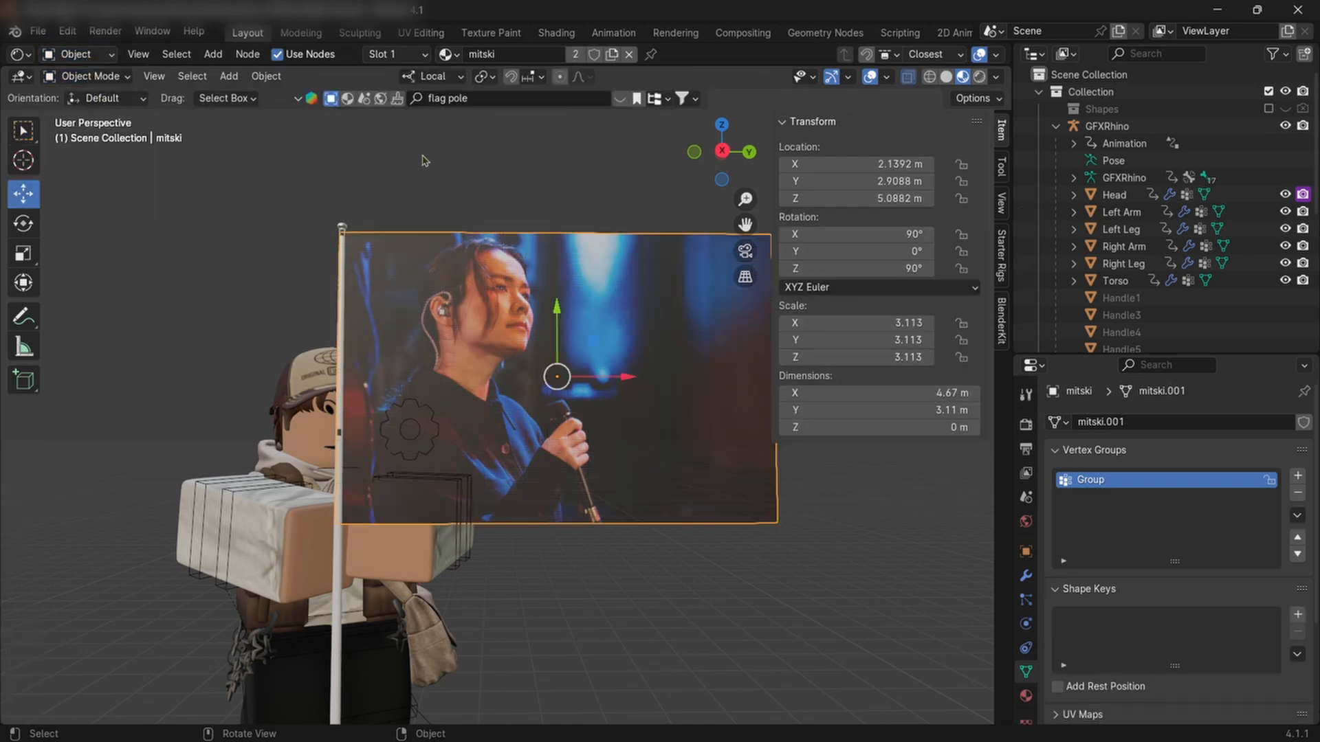
{"action": "key", "text": "g"}
{"action": "key", "text": "Escape"}
- Assign the vertex group "Group" as the pin group in the flag's cloth Shape settings
{"action": "middle_click_drag", "start_coordinate": [415, 195], "coordinate": [550, 218]}
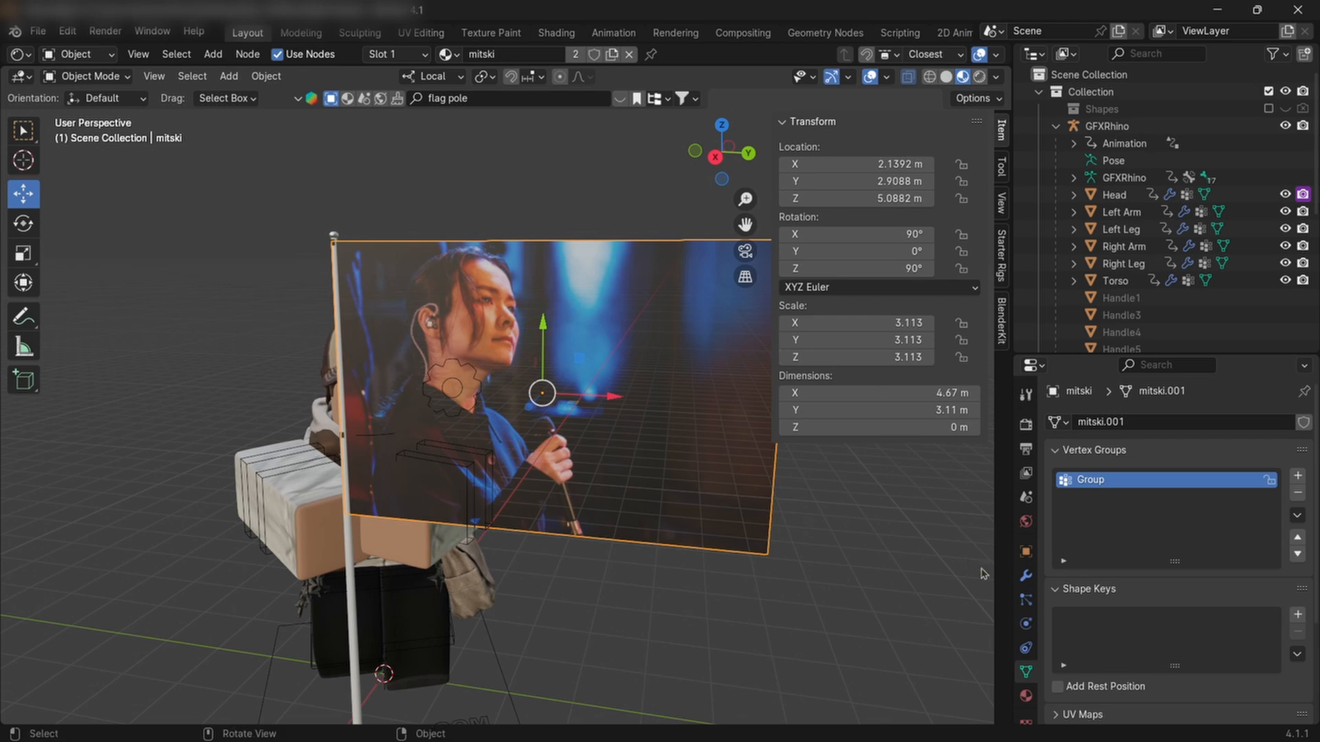
{"action": "left_click", "coordinate": [1027, 579]}
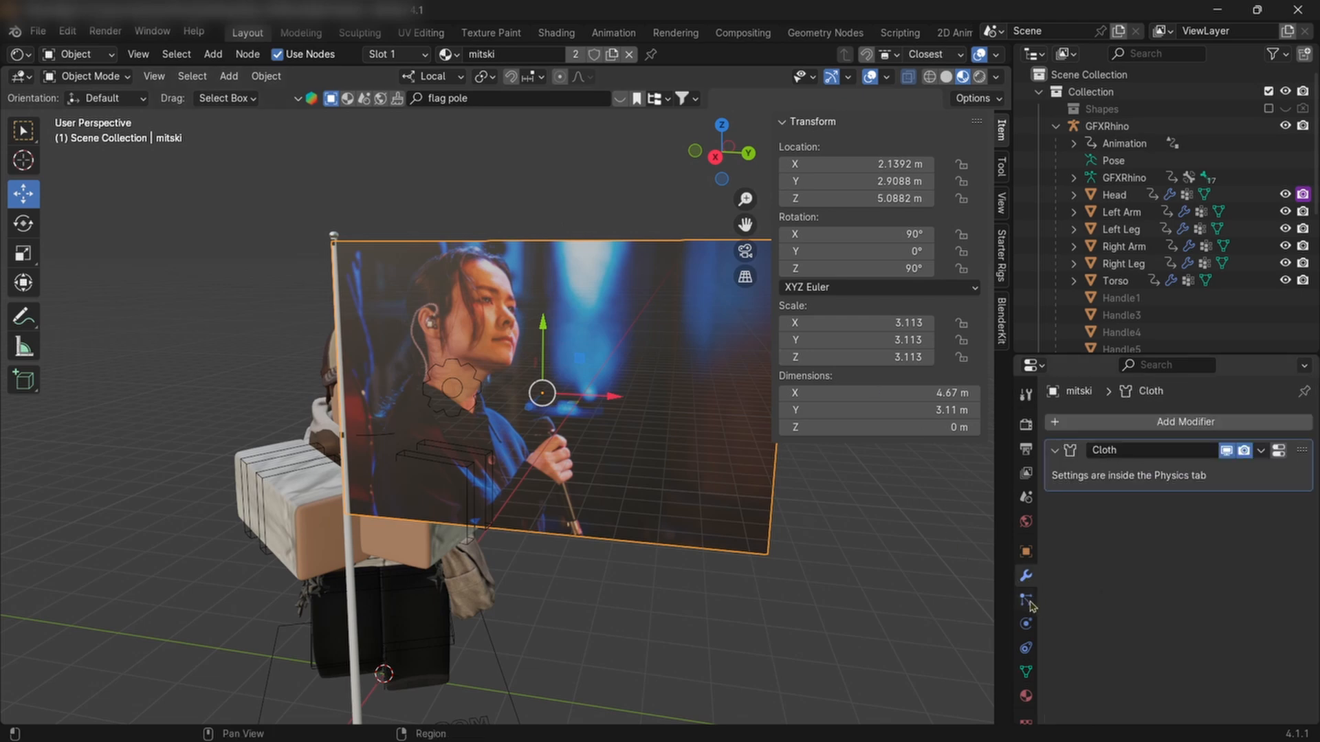
{"action": "left_click", "coordinate": [1028, 602]}
{"action": "left_click", "coordinate": [1026, 624]}
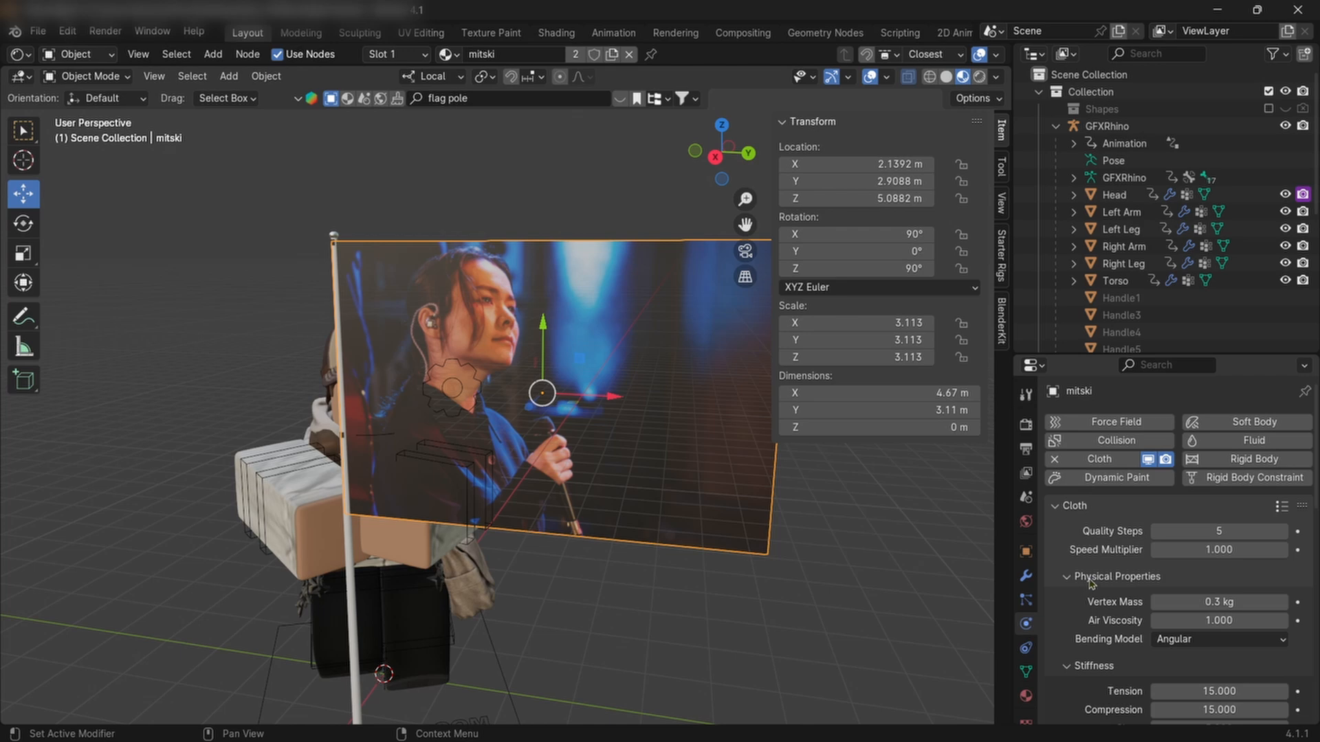
{"action": "scroll", "coordinate": [1090, 583], "scroll_direction": "down", "scroll_amount": 10}
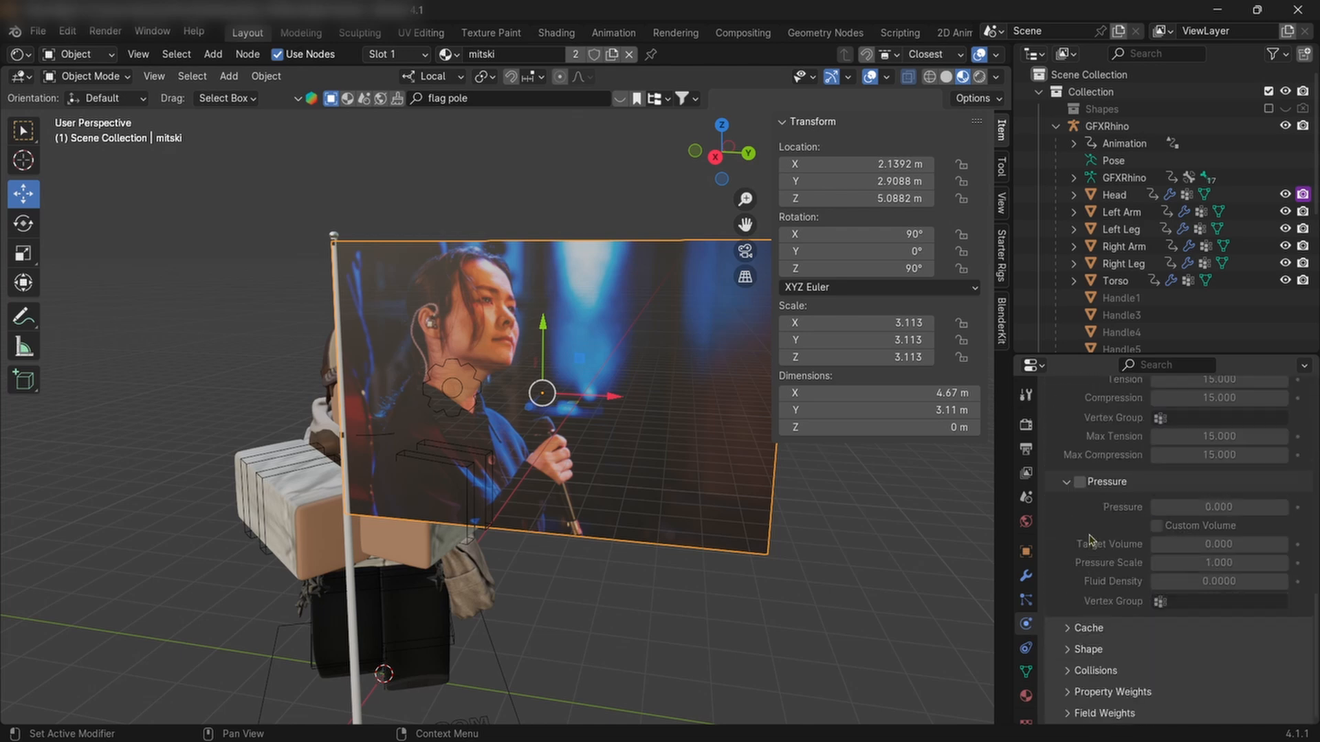
{"action": "left_click", "coordinate": [1103, 650]}
{"action": "scroll", "coordinate": [1106, 612], "scroll_direction": "down", "scroll_amount": 3}
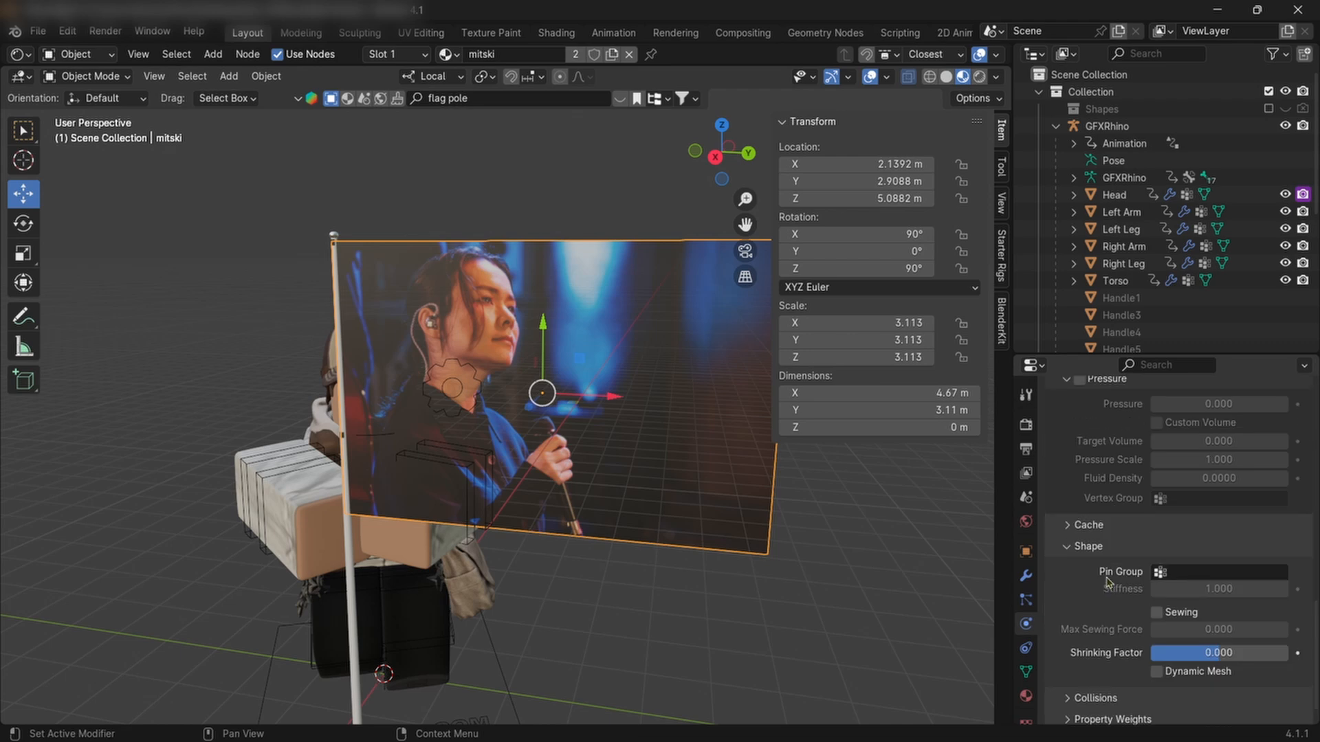
{"action": "scroll", "coordinate": [1107, 576], "scroll_direction": "down", "scroll_amount": 1}
{"action": "left_click", "coordinate": [1212, 545]}
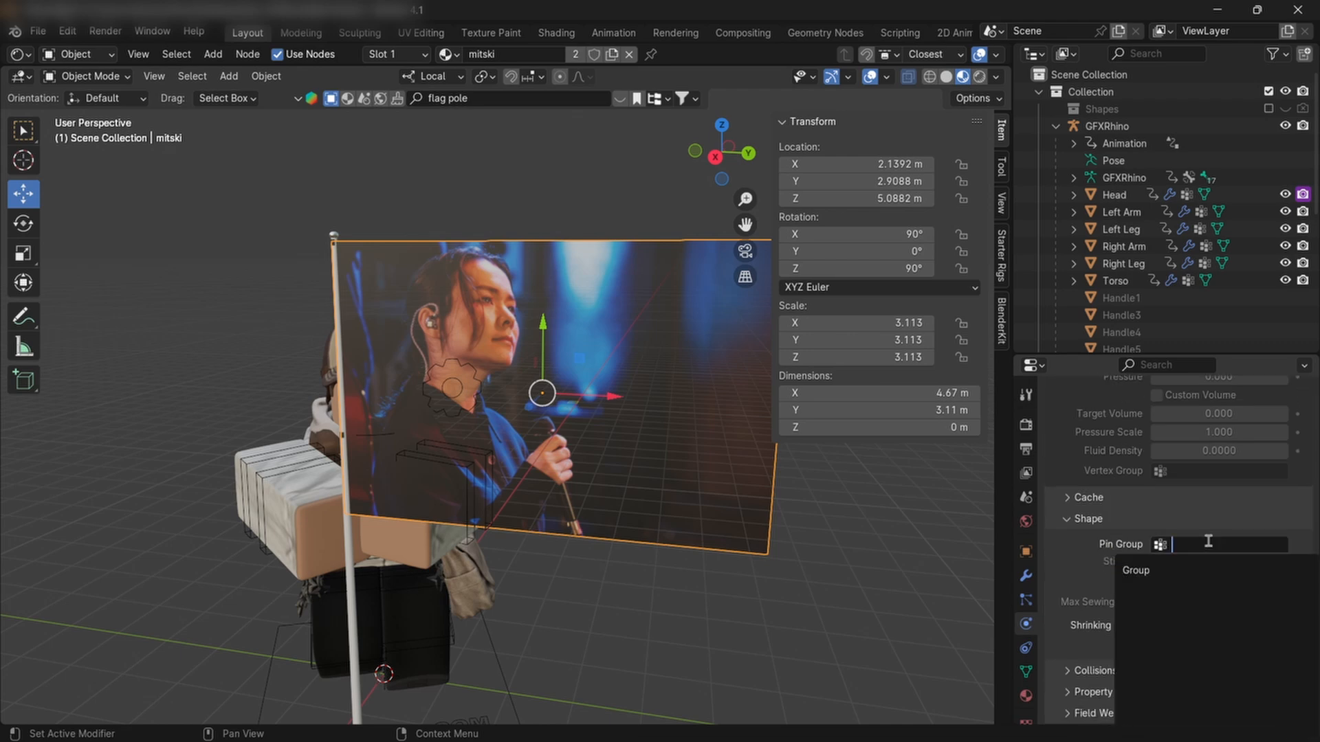
{"action": "left_click", "coordinate": [1175, 571]}
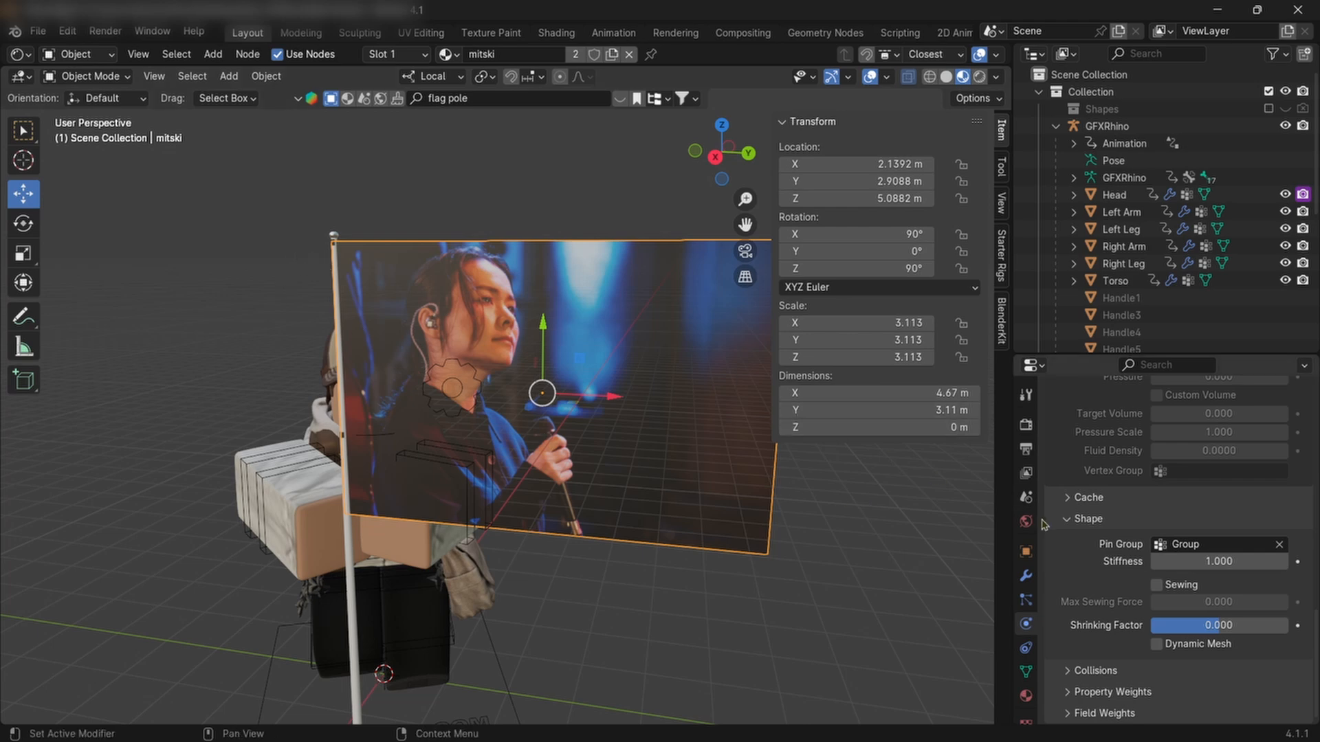
{"action": "scroll", "coordinate": [730, 468], "scroll_direction": "down", "scroll_amount": 5}
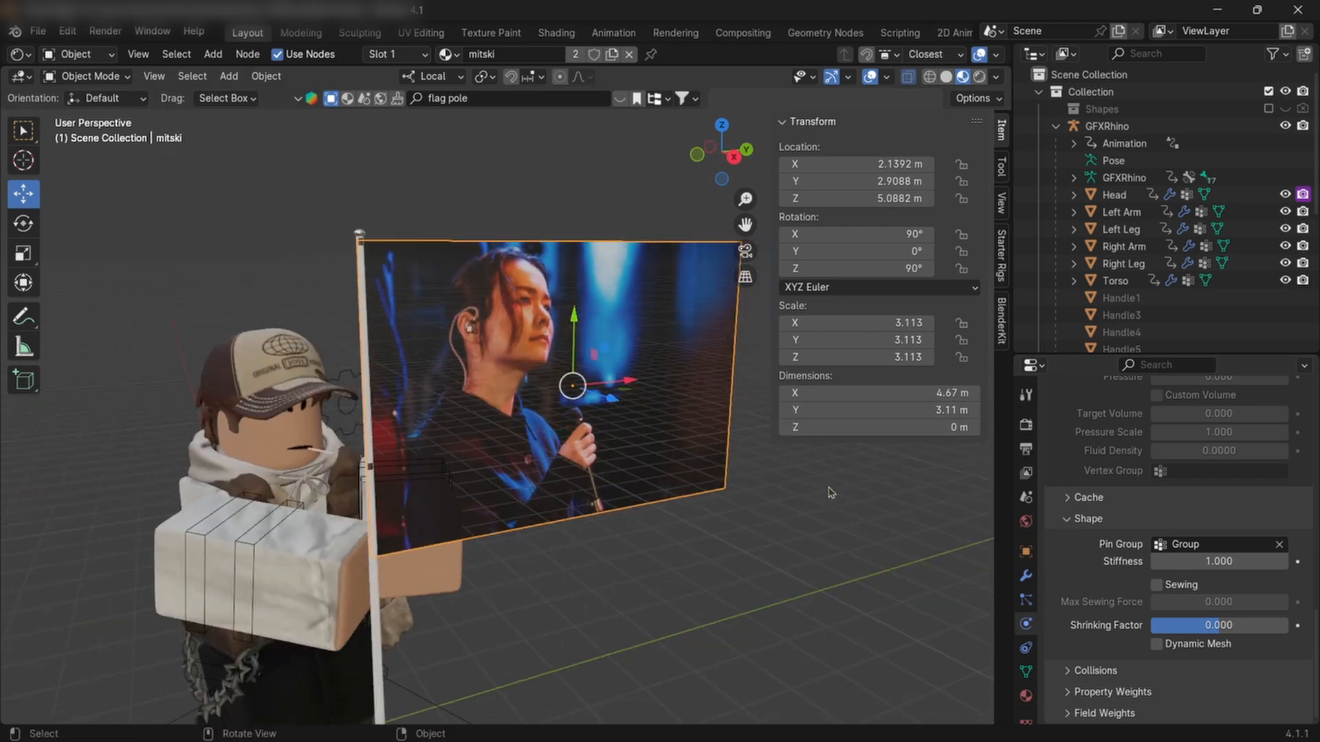
- Play the flag's cloth simulation in the 2D Animation workspace and stop it at about frame 126
{"action": "left_click", "coordinate": [954, 32]}
{"action": "left_click", "coordinate": [563, 715]}
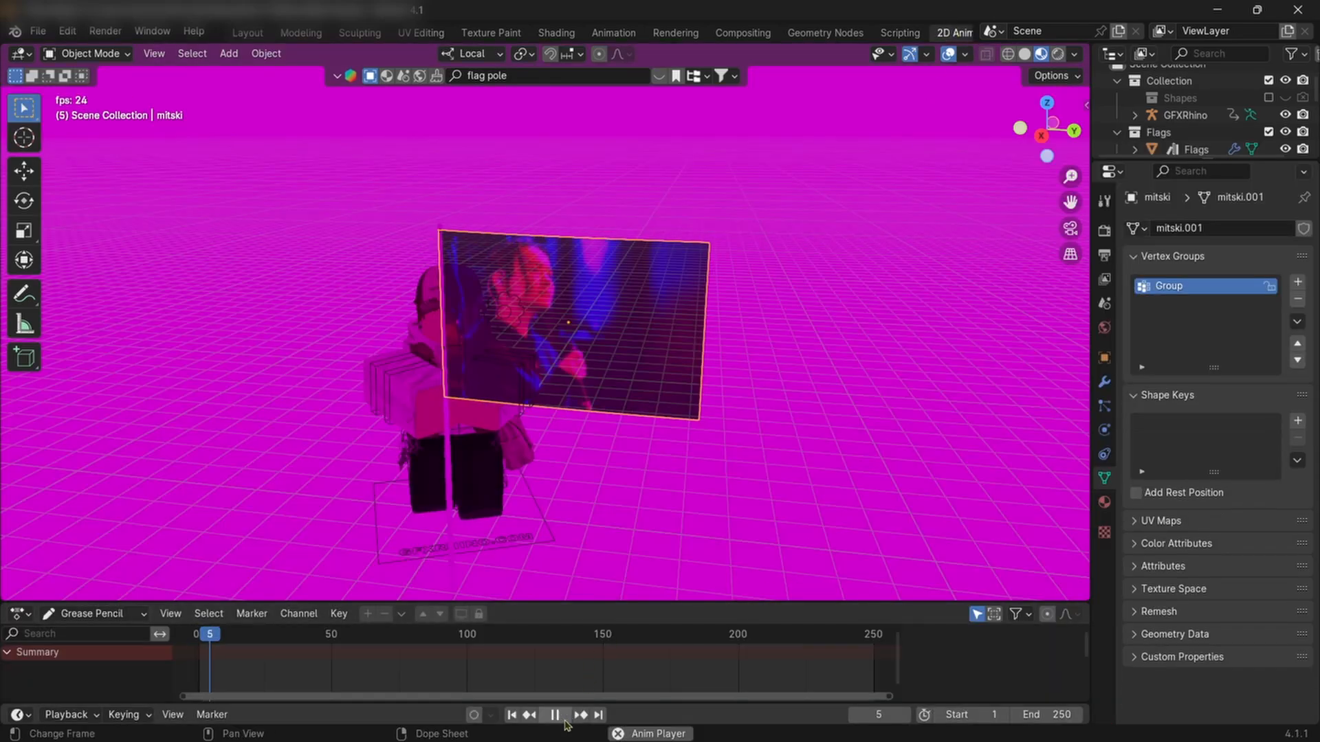
{"action": "middle_click_drag", "start_coordinate": [687, 543], "coordinate": [663, 465]}
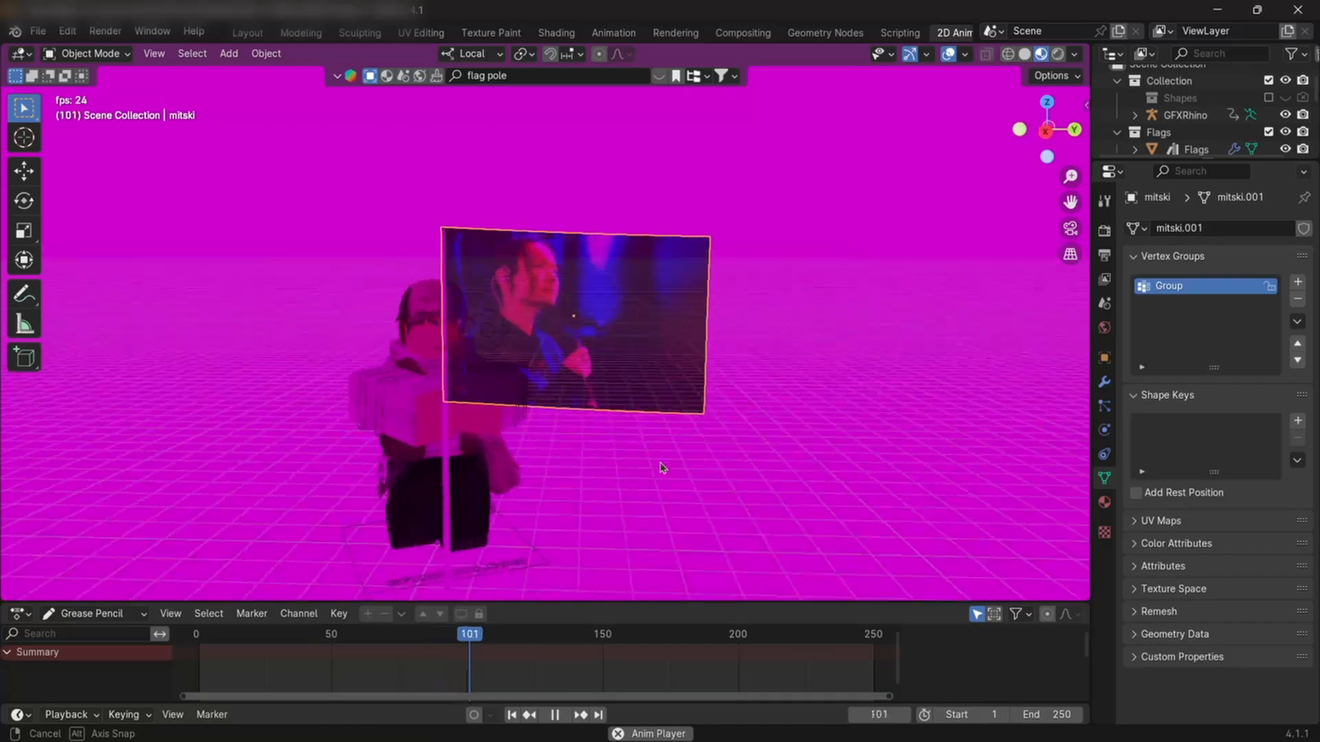
{"action": "left_click", "coordinate": [556, 716]}
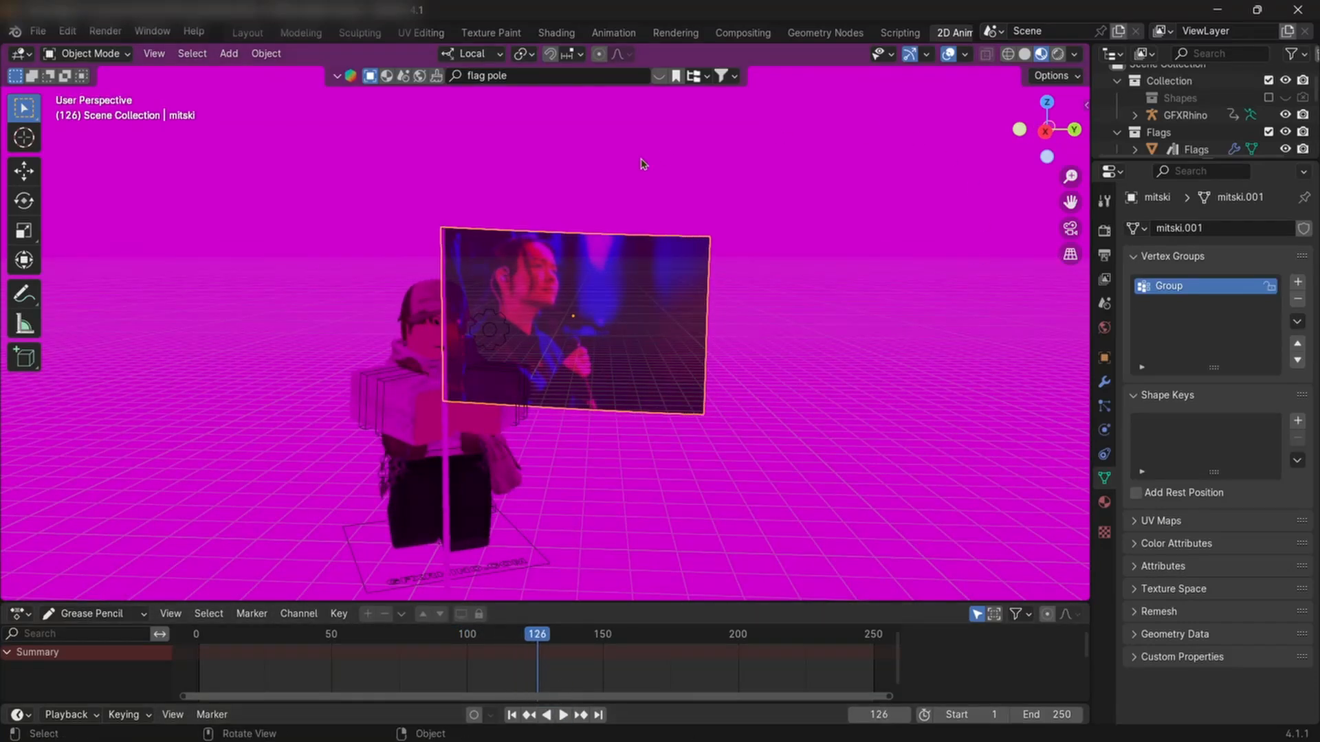
- Return to the Layout workspace and apply Shade Smooth to the flag
{"action": "left_click", "coordinate": [263, 32]}
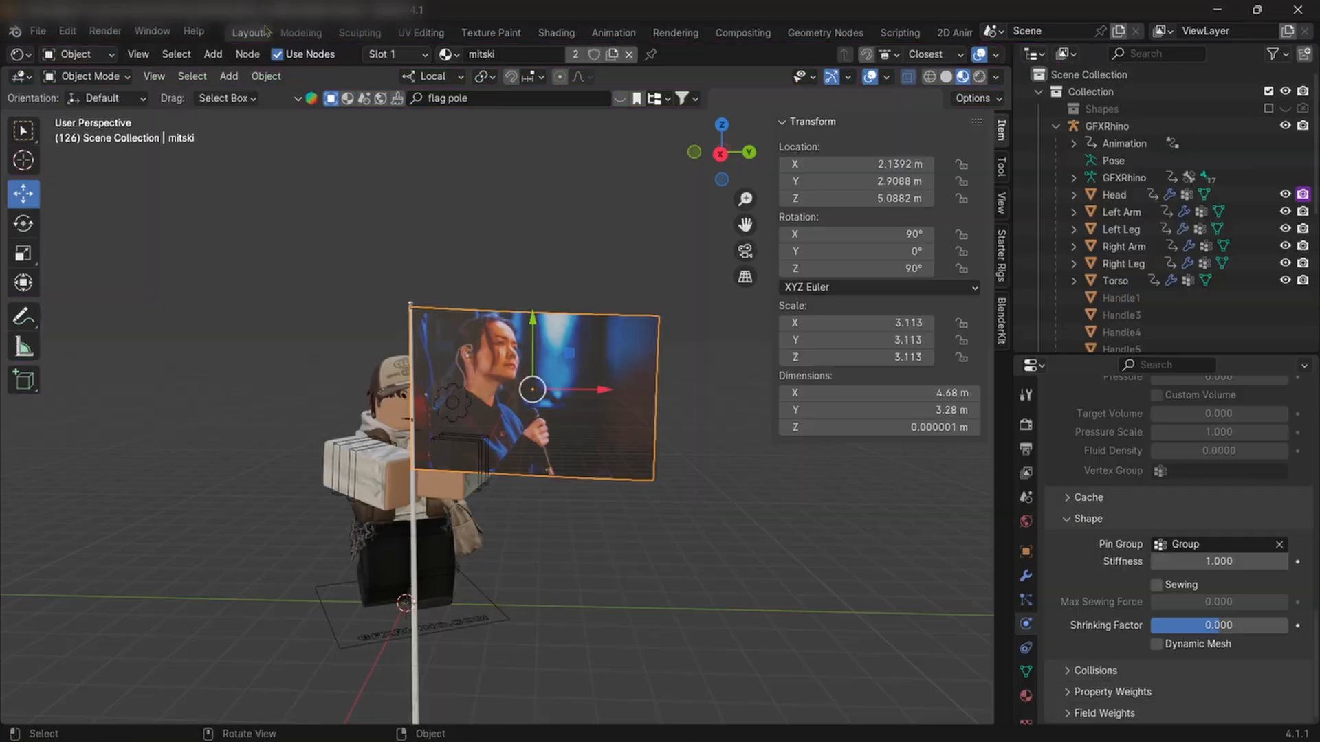
{"action": "right_click", "coordinate": [597, 356]}
{"action": "left_click", "coordinate": [597, 352]}
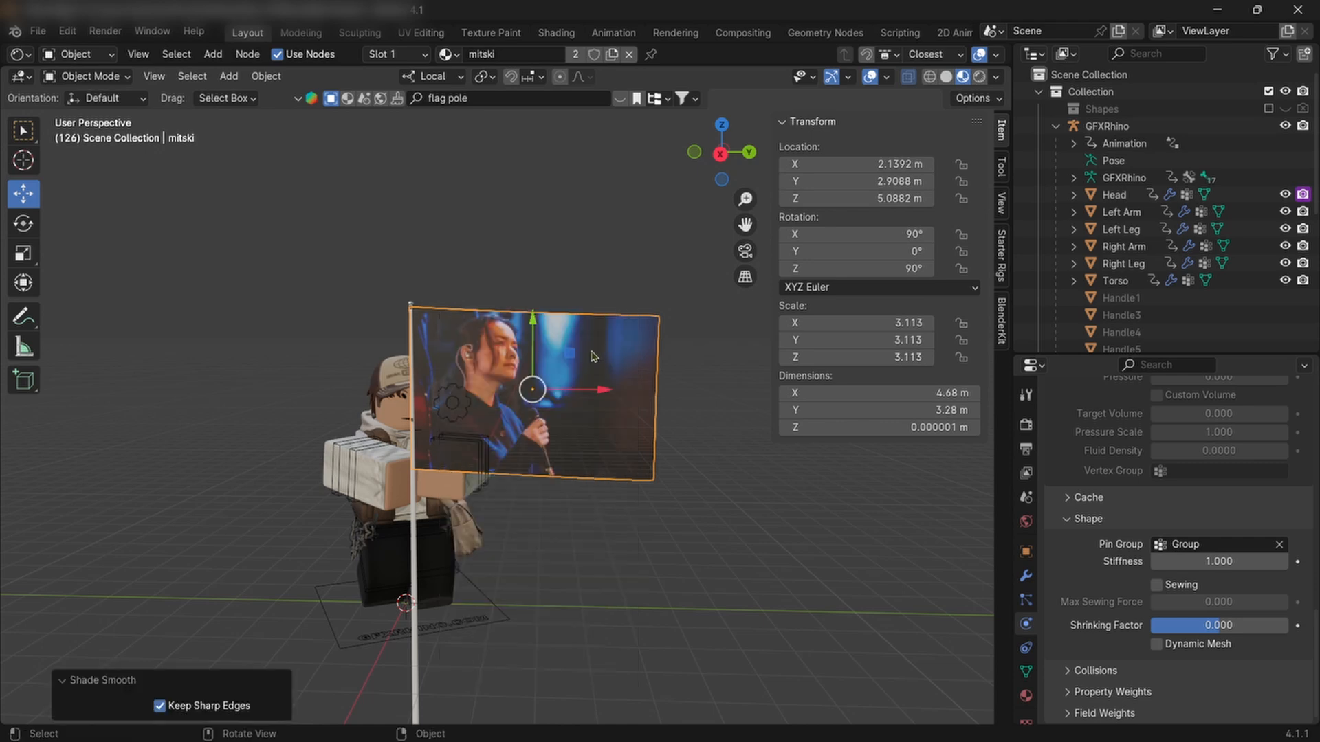
- Look through the flag's modifier, particle and cloth physics settings, including the cloth's Collisions options
{"action": "left_click", "coordinate": [1025, 577]}
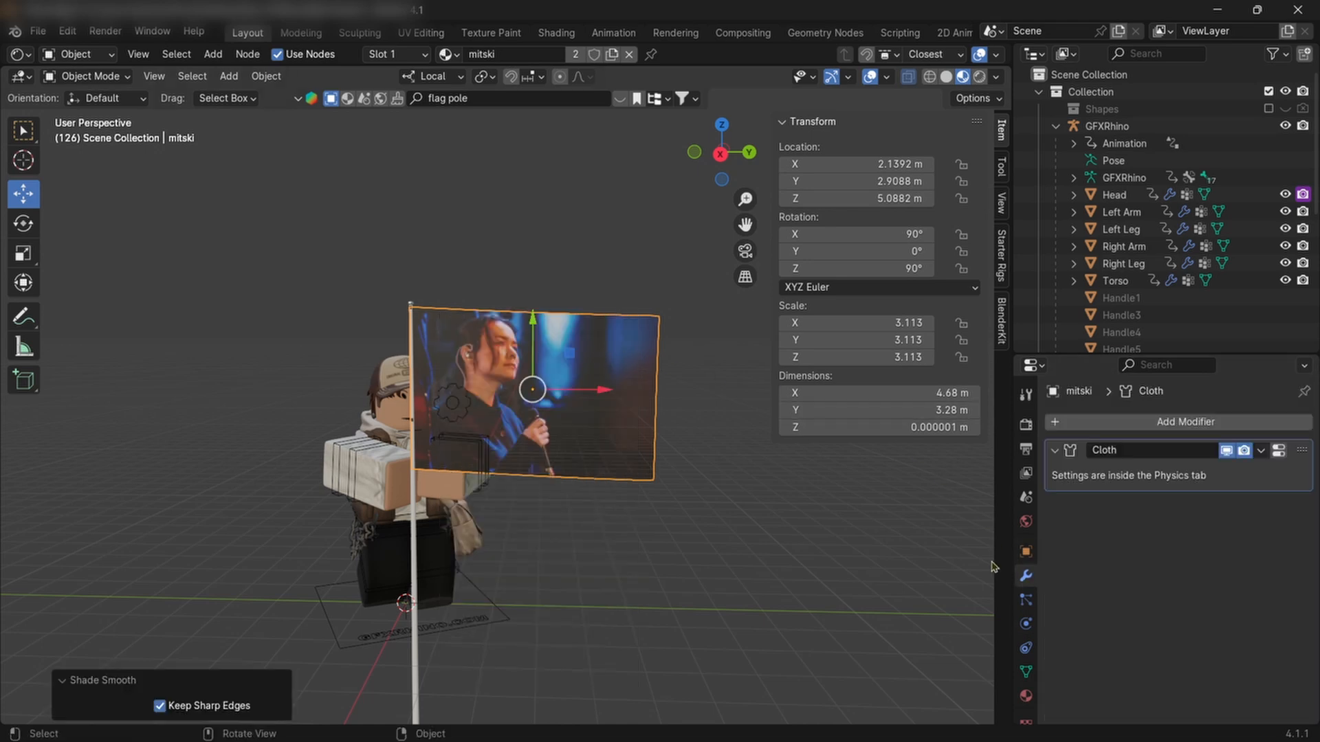
{"action": "left_click", "coordinate": [1025, 600]}
{"action": "left_click", "coordinate": [1027, 625]}
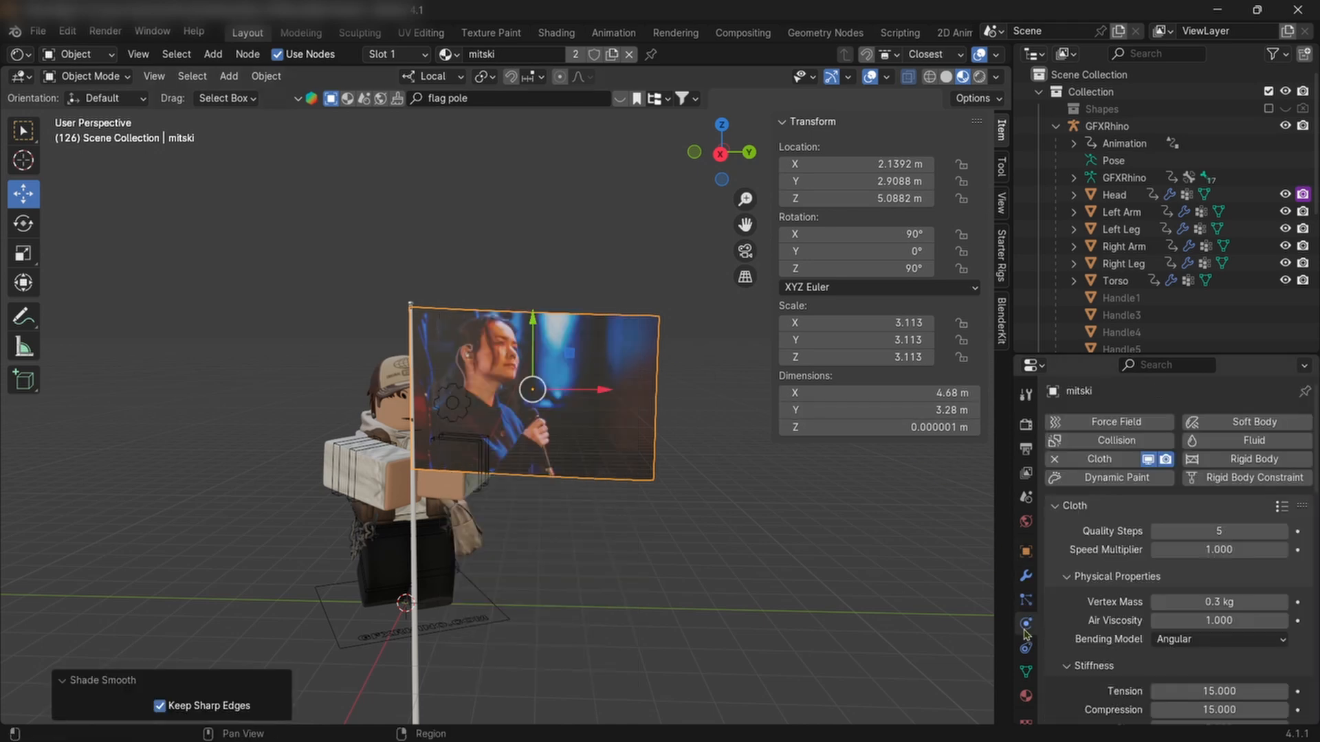
{"action": "left_click", "coordinate": [1025, 599]}
{"action": "left_click", "coordinate": [1026, 647]}
{"action": "left_click", "coordinate": [1026, 626]}
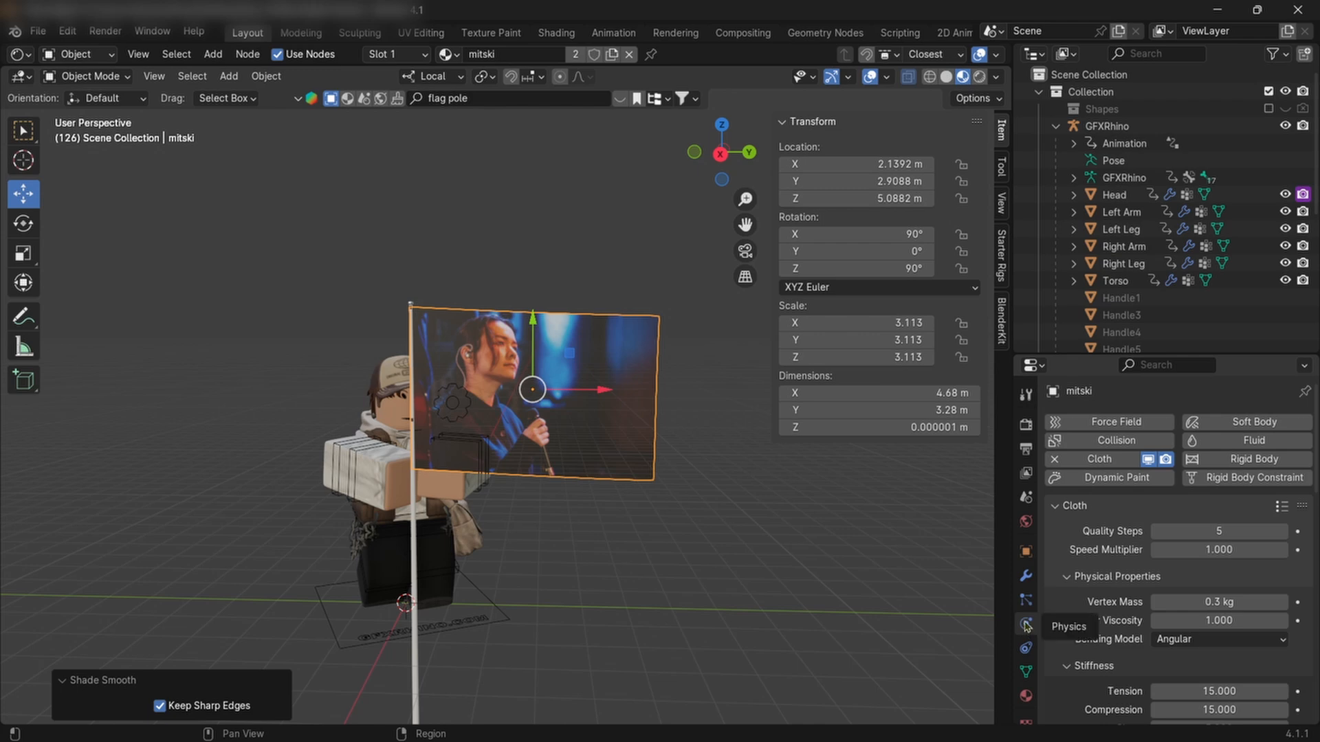
{"action": "left_click", "coordinate": [1026, 599]}
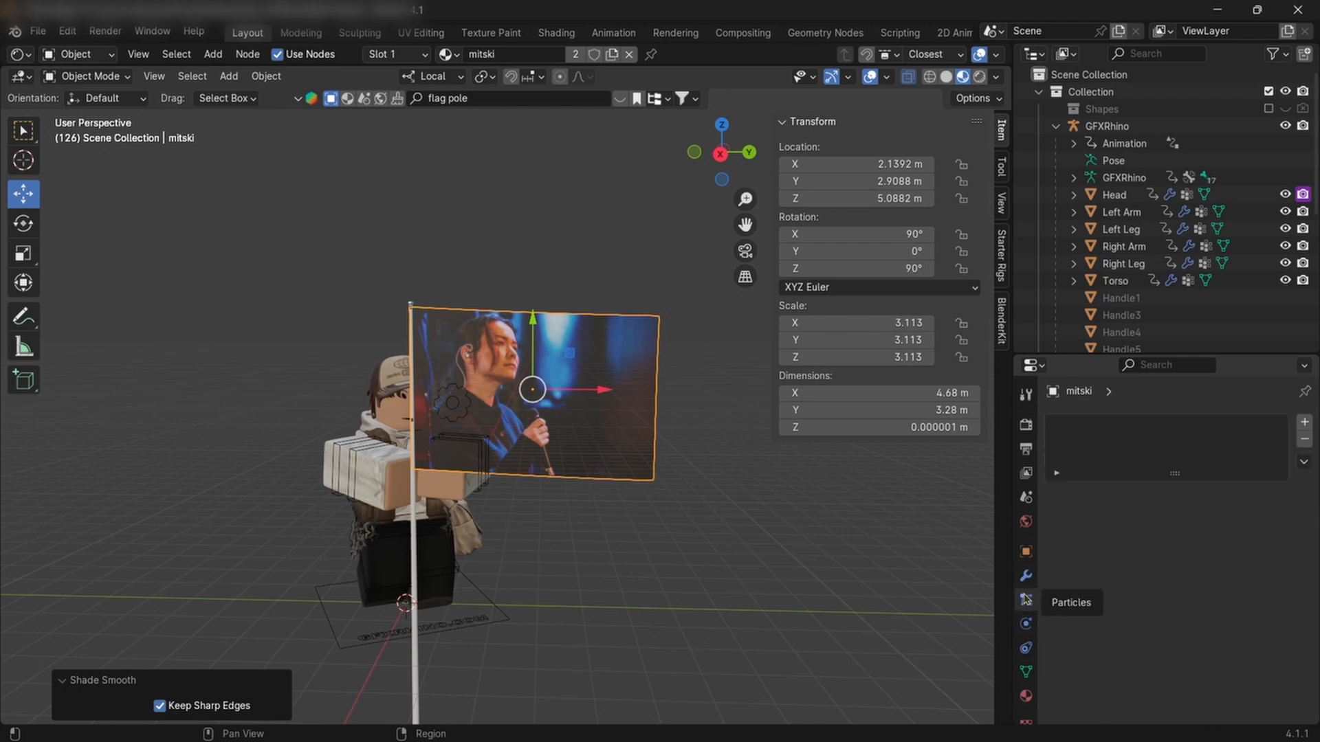
{"action": "left_click", "coordinate": [1027, 624]}
{"action": "scroll", "coordinate": [1117, 543], "scroll_direction": "down", "scroll_amount": 10}
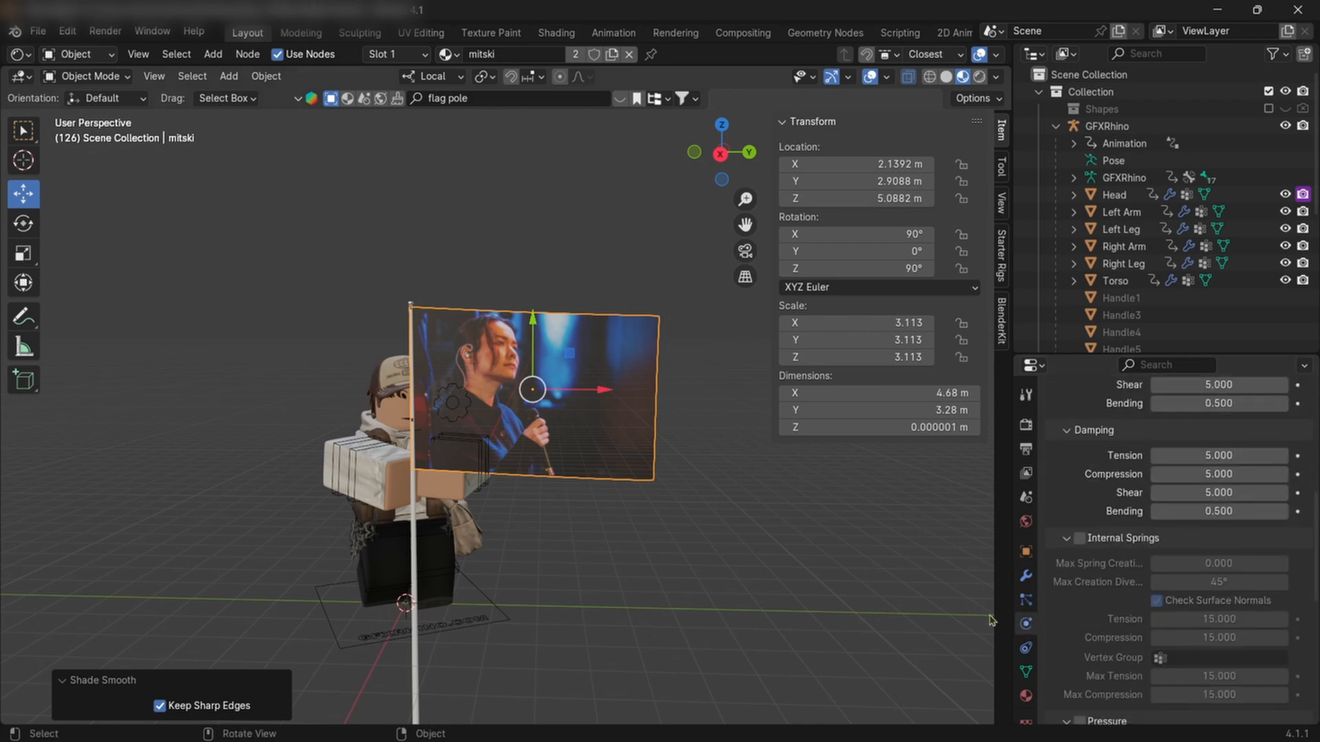
{"action": "scroll", "coordinate": [1114, 540], "scroll_direction": "up", "scroll_amount": 10}
{"action": "scroll", "coordinate": [1102, 517], "scroll_direction": "down", "scroll_amount": 10}
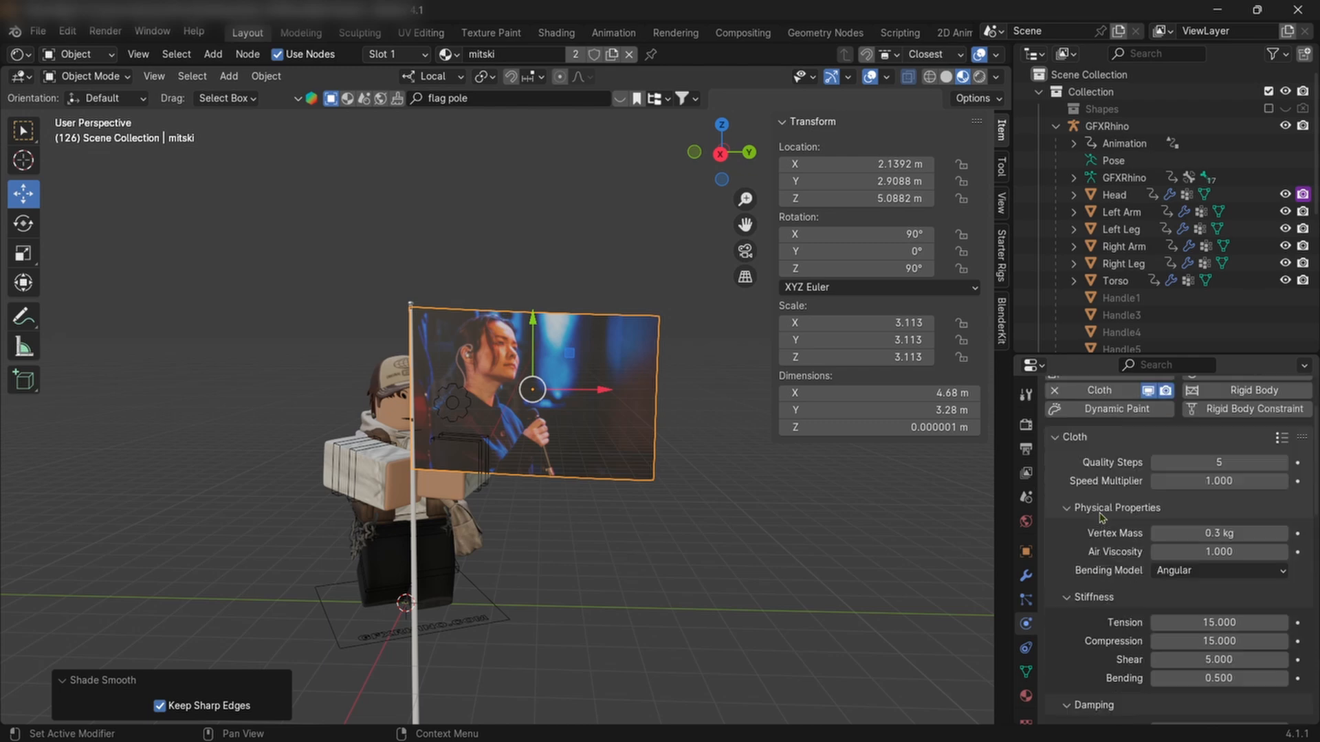
{"action": "scroll", "coordinate": [1102, 517], "scroll_direction": "down", "scroll_amount": 10}
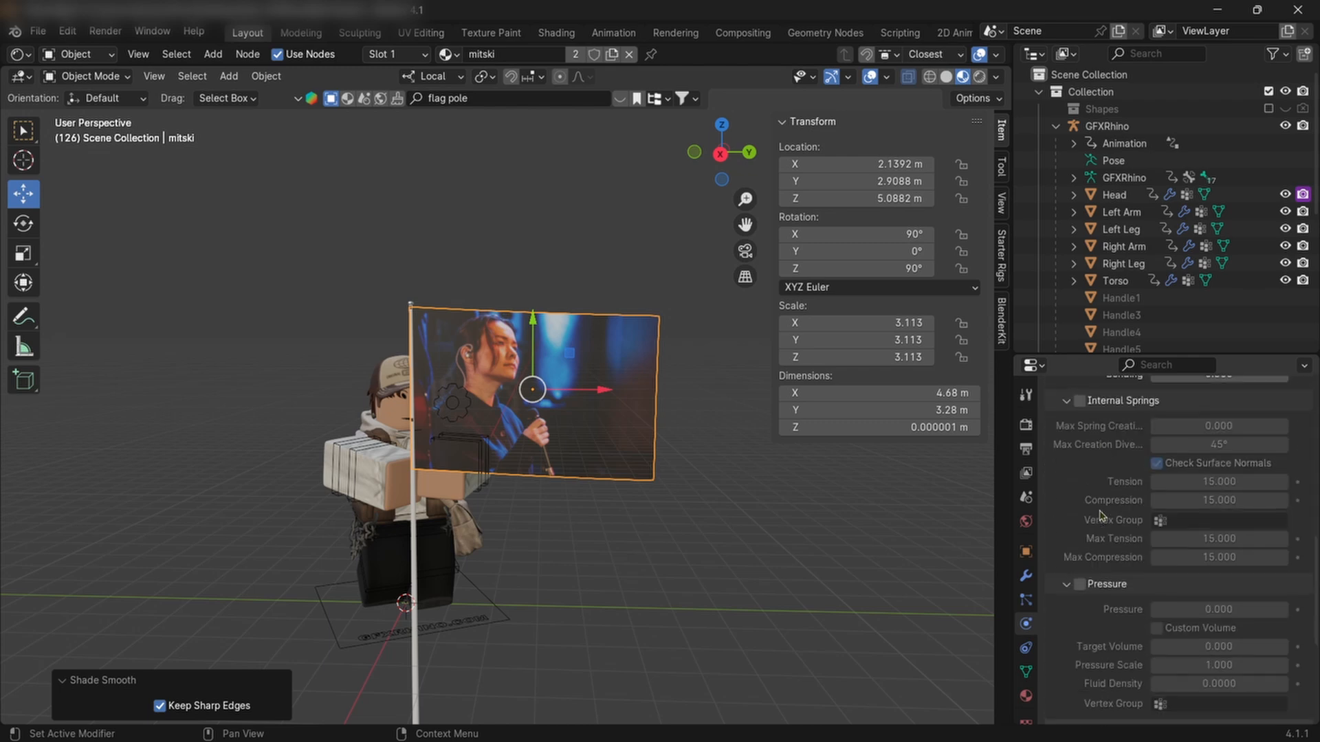
{"action": "scroll", "coordinate": [1102, 515], "scroll_direction": "down", "scroll_amount": 2}
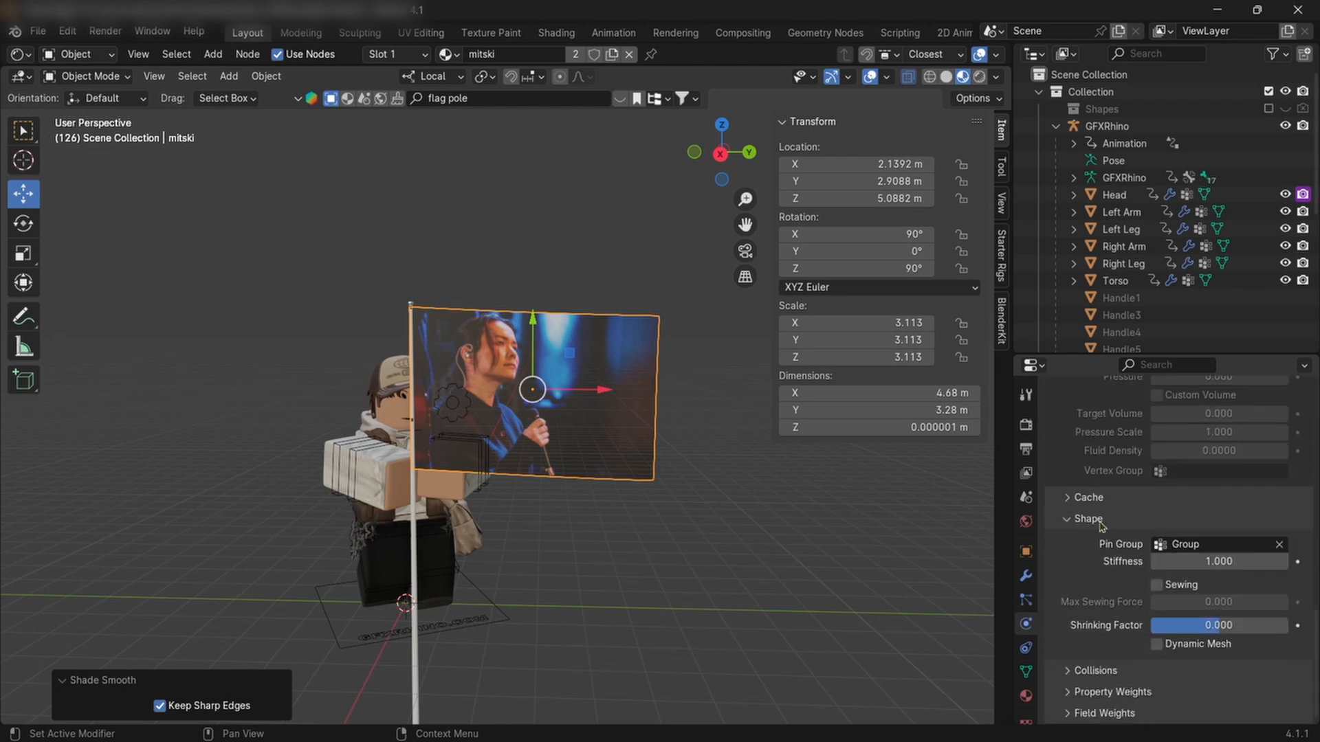
{"action": "left_click", "coordinate": [1088, 673]}
{"action": "scroll", "coordinate": [1100, 608], "scroll_direction": "down", "scroll_amount": 2}
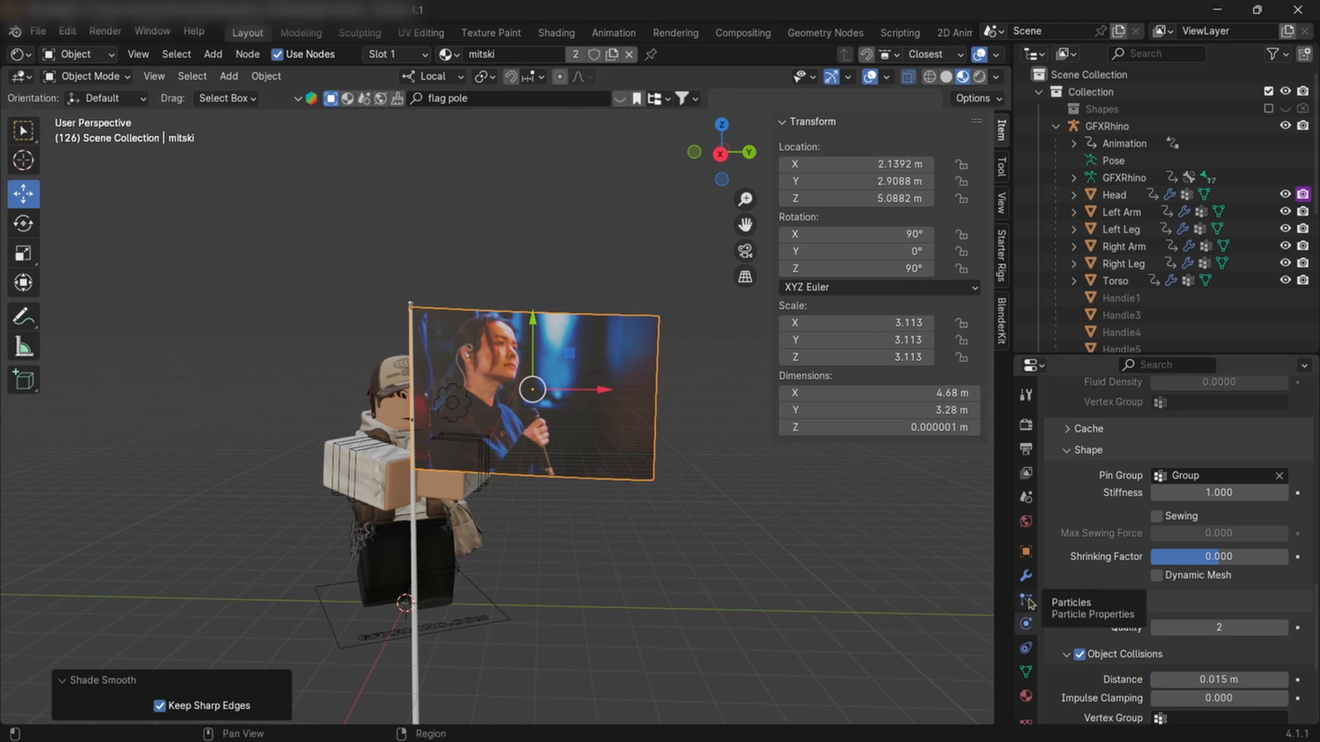
- Deselect the flag and add a Wind force field to the scene
{"action": "left_click", "coordinate": [640, 259]}
{"action": "right_click", "coordinate": [708, 371]}
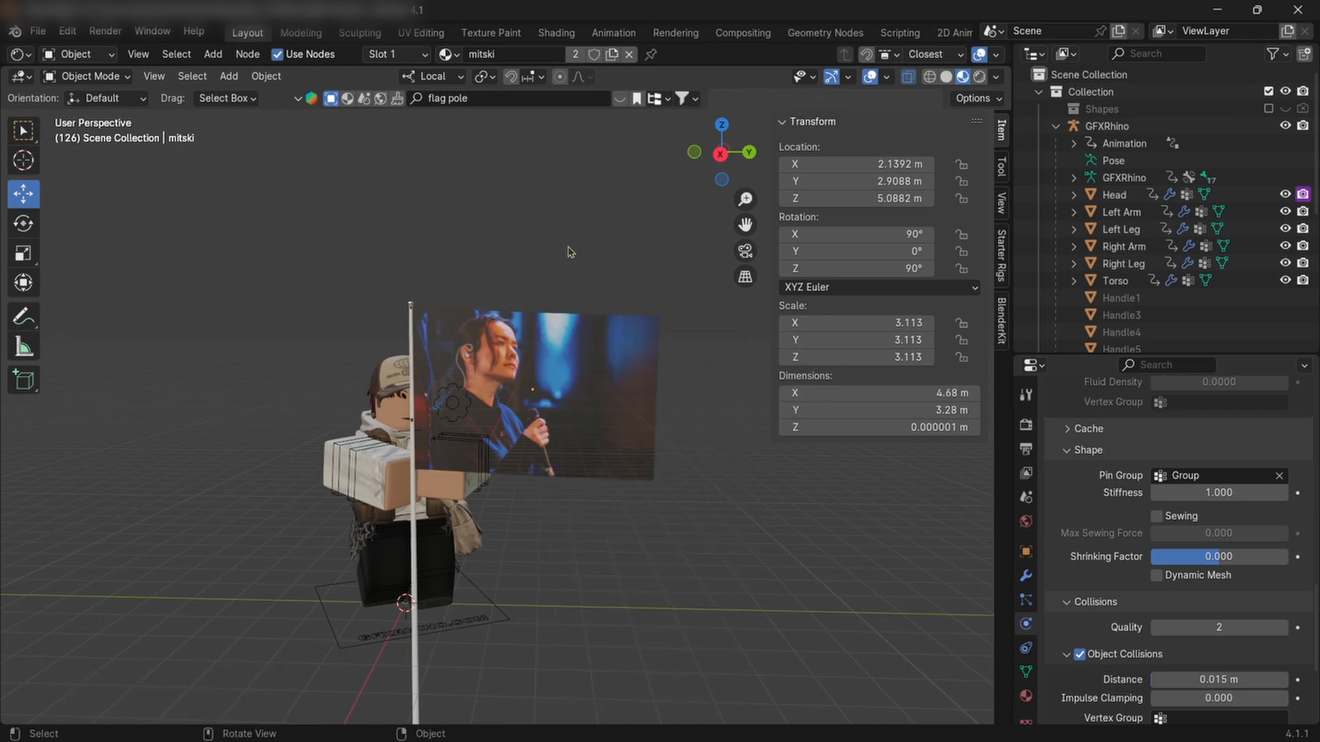
{"action": "key", "text": "shift+a"}
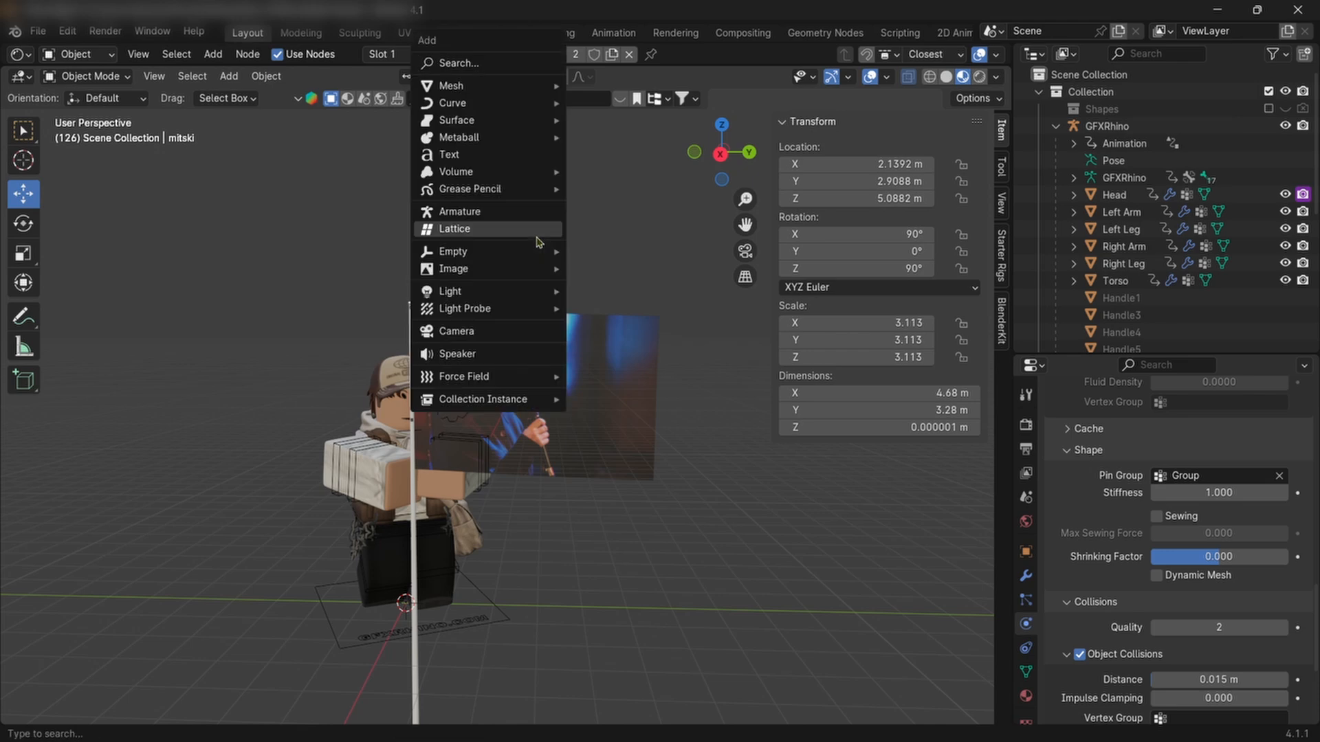
{"action": "mouse_move", "coordinate": [521, 274]}
{"action": "mouse_move", "coordinate": [483, 379]}
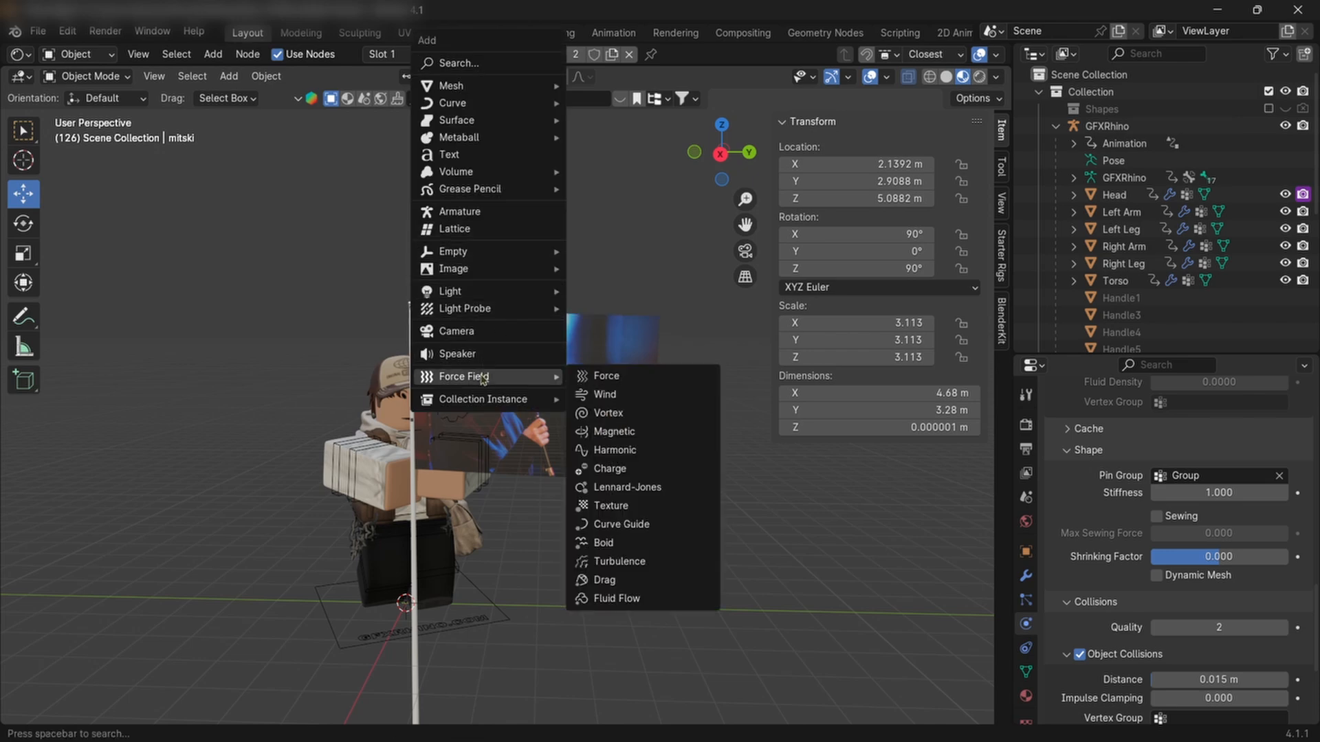
{"action": "left_click", "coordinate": [603, 396]}
- Move the wind field from the origin to about X 2.57 m, Y 1.94 m, Z 2.39 m, near the flag
{"action": "middle_click_drag", "start_coordinate": [653, 464], "coordinate": [368, 583]}
{"action": "left_click_drag", "start_coordinate": [368, 583], "coordinate": [358, 310]}
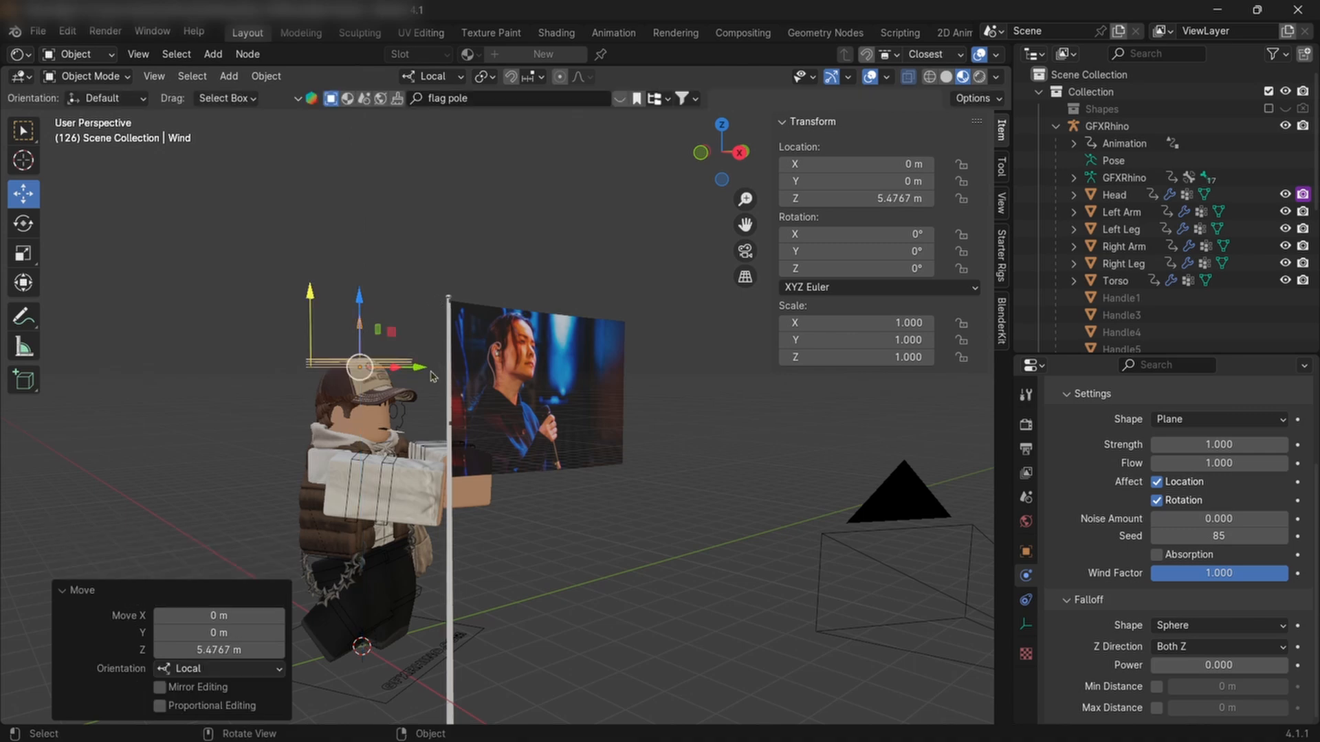
{"action": "left_click_drag", "start_coordinate": [434, 371], "coordinate": [573, 418]}
{"action": "middle_click_drag", "start_coordinate": [572, 418], "coordinate": [518, 455]}
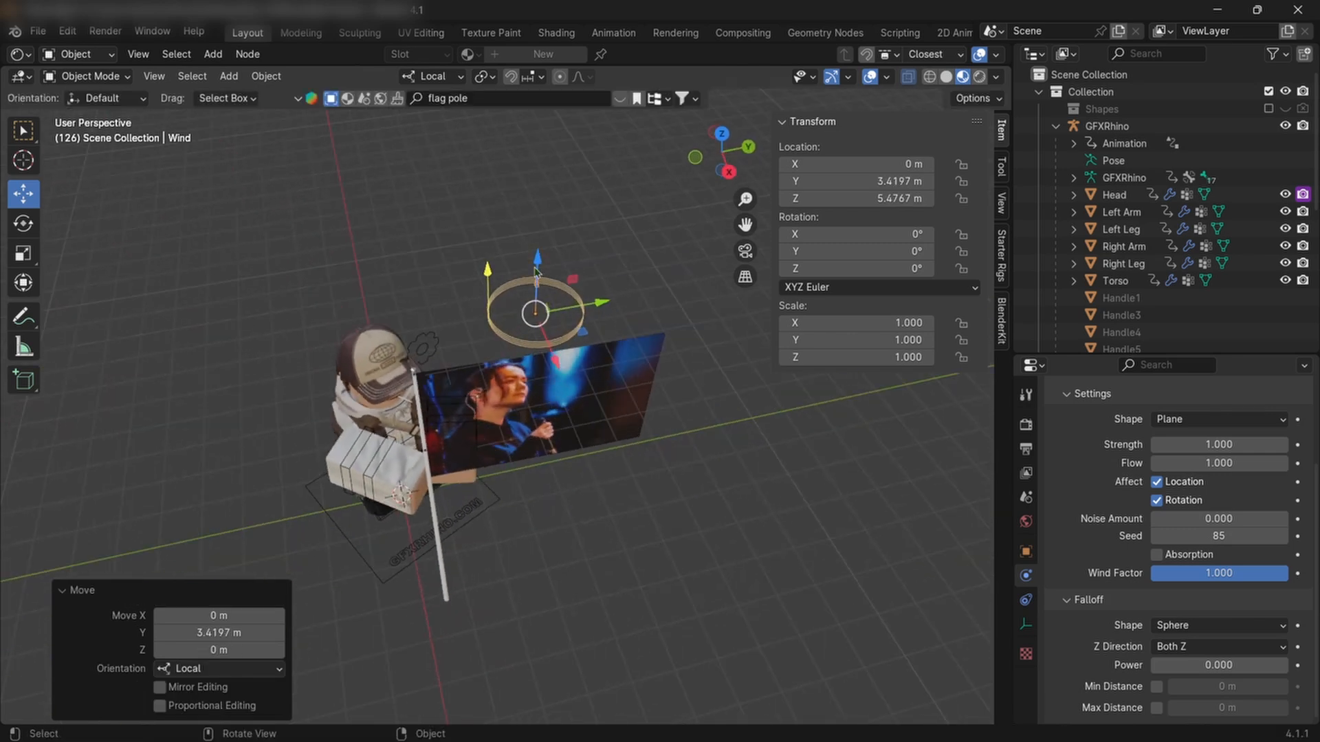
{"action": "left_click_drag", "start_coordinate": [537, 270], "coordinate": [537, 347]}
{"action": "left_click_drag", "start_coordinate": [599, 377], "coordinate": [517, 395]}
{"action": "left_click_drag", "start_coordinate": [493, 483], "coordinate": [505, 543]}
{"action": "left_click_drag", "start_coordinate": [506, 541], "coordinate": [512, 560]}
- Rotate the wind field freely to about X -88°, Y -19°, Z 70°
{"action": "left_click", "coordinate": [25, 223]}
{"action": "left_click_drag", "start_coordinate": [482, 495], "coordinate": [557, 366]}
{"action": "middle_click_drag", "start_coordinate": [557, 366], "coordinate": [550, 426]}
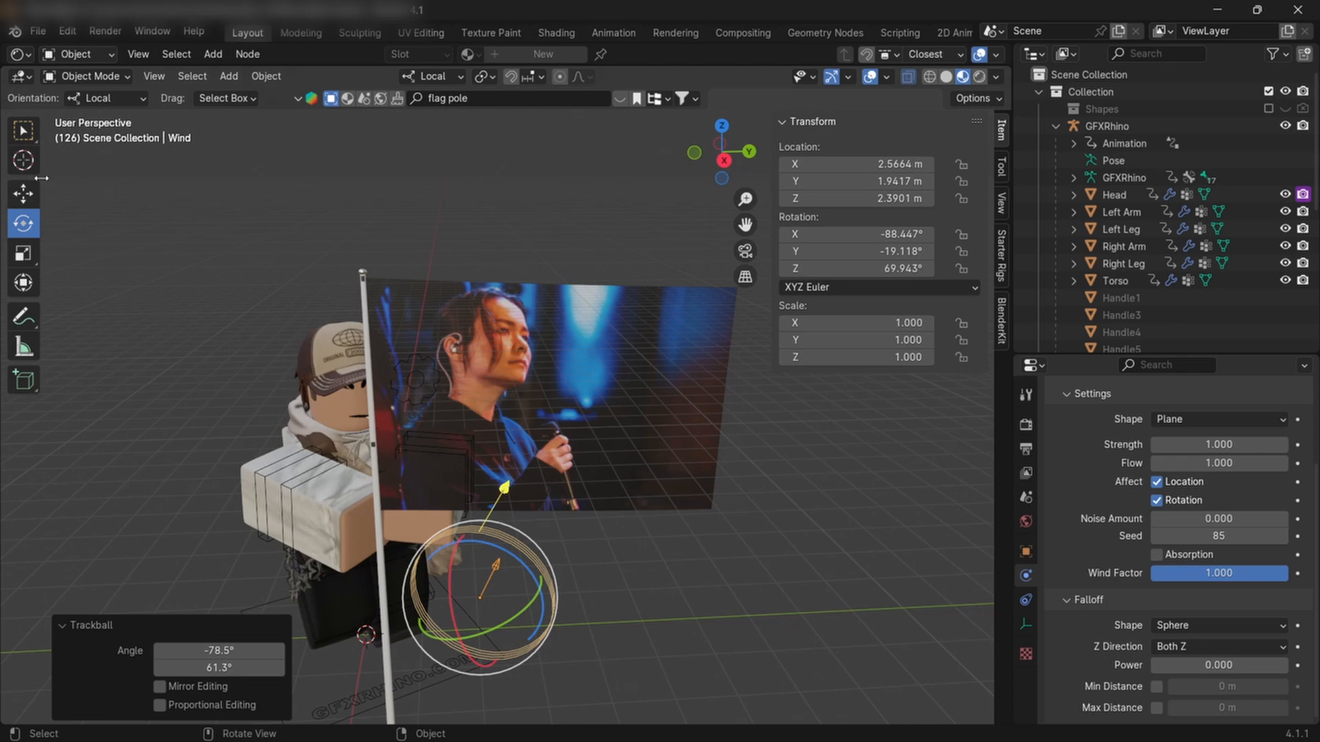
- Move the wind field up beside the flag's pole side, to about X 4.37 m, Y 0.06 m, Z 5.69 m
{"action": "left_click", "coordinate": [26, 195]}
{"action": "scroll", "coordinate": [544, 406], "scroll_direction": "down", "scroll_amount": 1}
{"action": "left_click_drag", "start_coordinate": [505, 616], "coordinate": [427, 421]}
{"action": "middle_click_drag", "start_coordinate": [427, 421], "coordinate": [385, 454]}
{"action": "left_click_drag", "start_coordinate": [506, 372], "coordinate": [386, 362]}
{"action": "middle_click_drag", "start_coordinate": [386, 361], "coordinate": [521, 352]}
{"action": "left_click_drag", "start_coordinate": [363, 549], "coordinate": [185, 320]}
{"action": "middle_click_drag", "start_coordinate": [184, 320], "coordinate": [89, 294]}
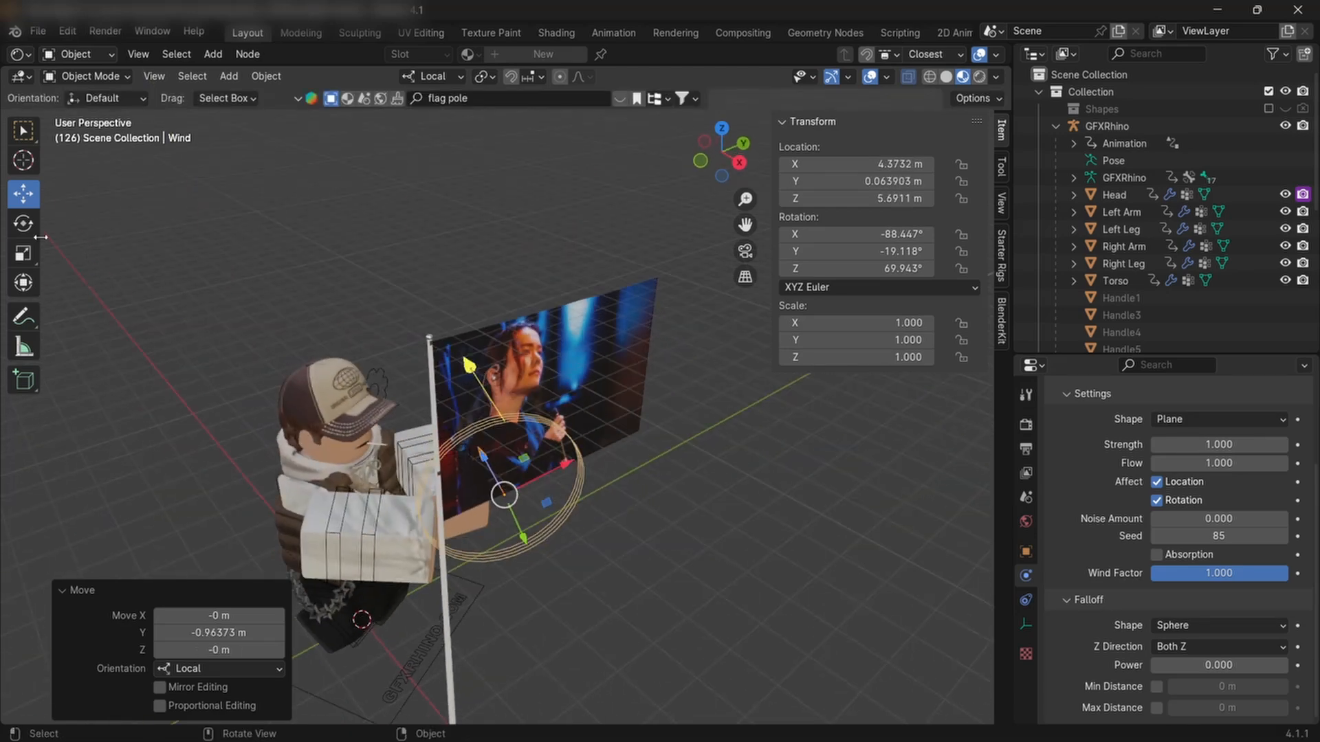
- Aim the wind field toward the flag by rotating it to about X -99°, Y -42°, Z 57°
{"action": "left_click", "coordinate": [25, 224]}
{"action": "middle_click_drag", "start_coordinate": [502, 482], "coordinate": [499, 385]}
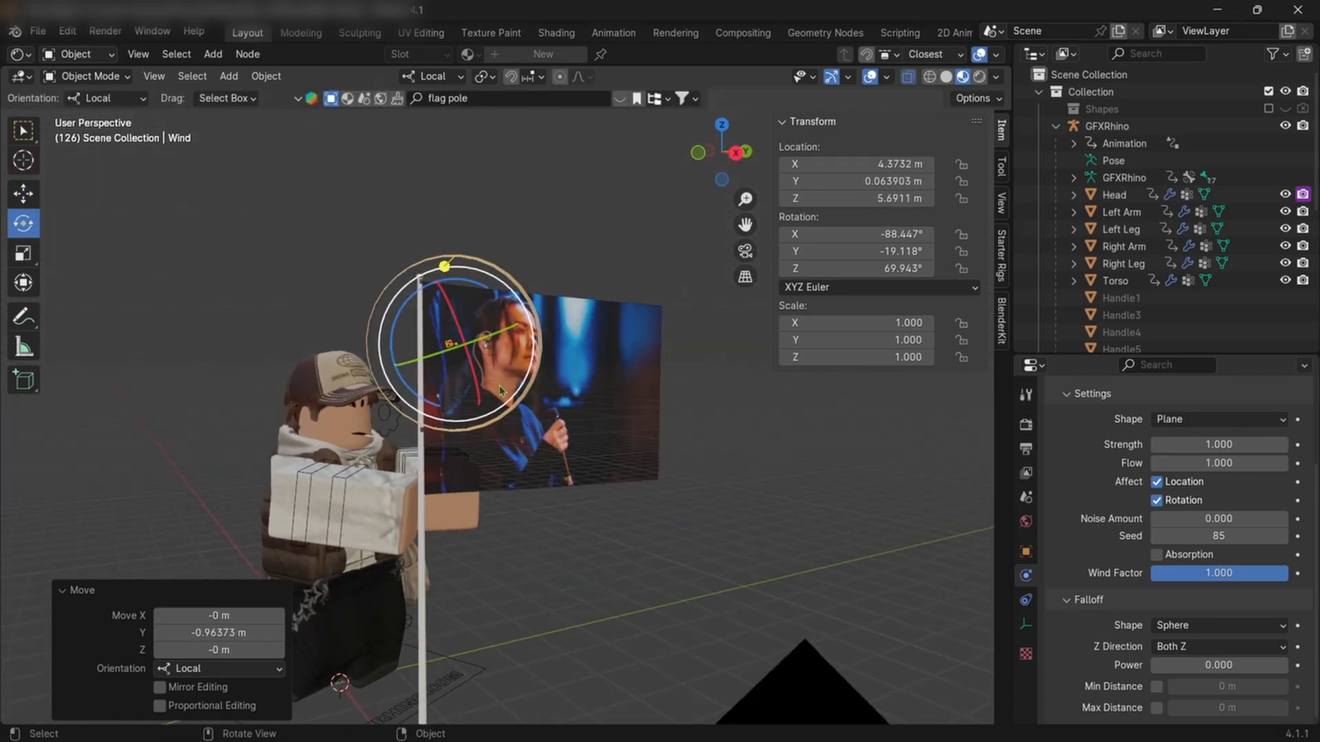
{"action": "left_click_drag", "start_coordinate": [482, 335], "coordinate": [424, 352]}
{"action": "middle_click_drag", "start_coordinate": [425, 352], "coordinate": [322, 408]}
{"action": "left_click_drag", "start_coordinate": [322, 408], "coordinate": [347, 397]}
{"action": "middle_click_drag", "start_coordinate": [347, 397], "coordinate": [535, 326]}
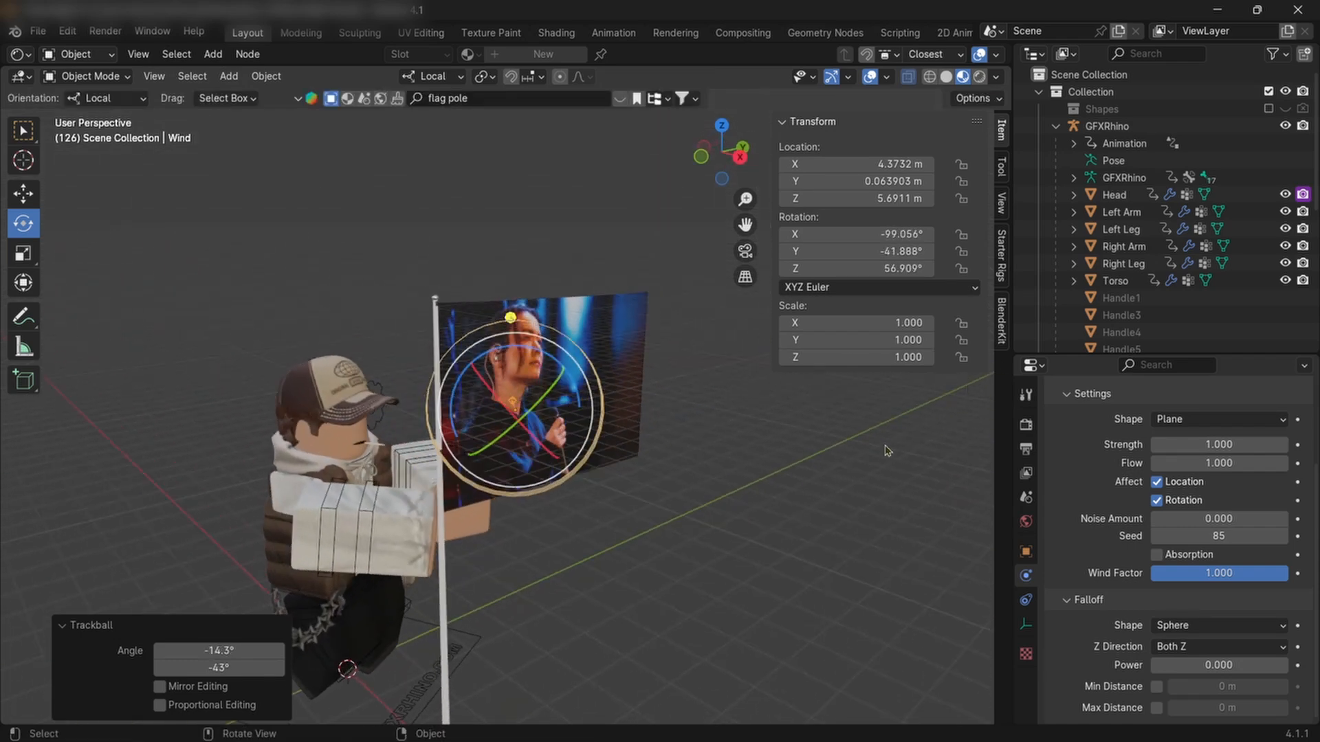
- Set the wind field's strength to 1500 and view the scene through the camera
{"action": "left_click", "coordinate": [1214, 445]}
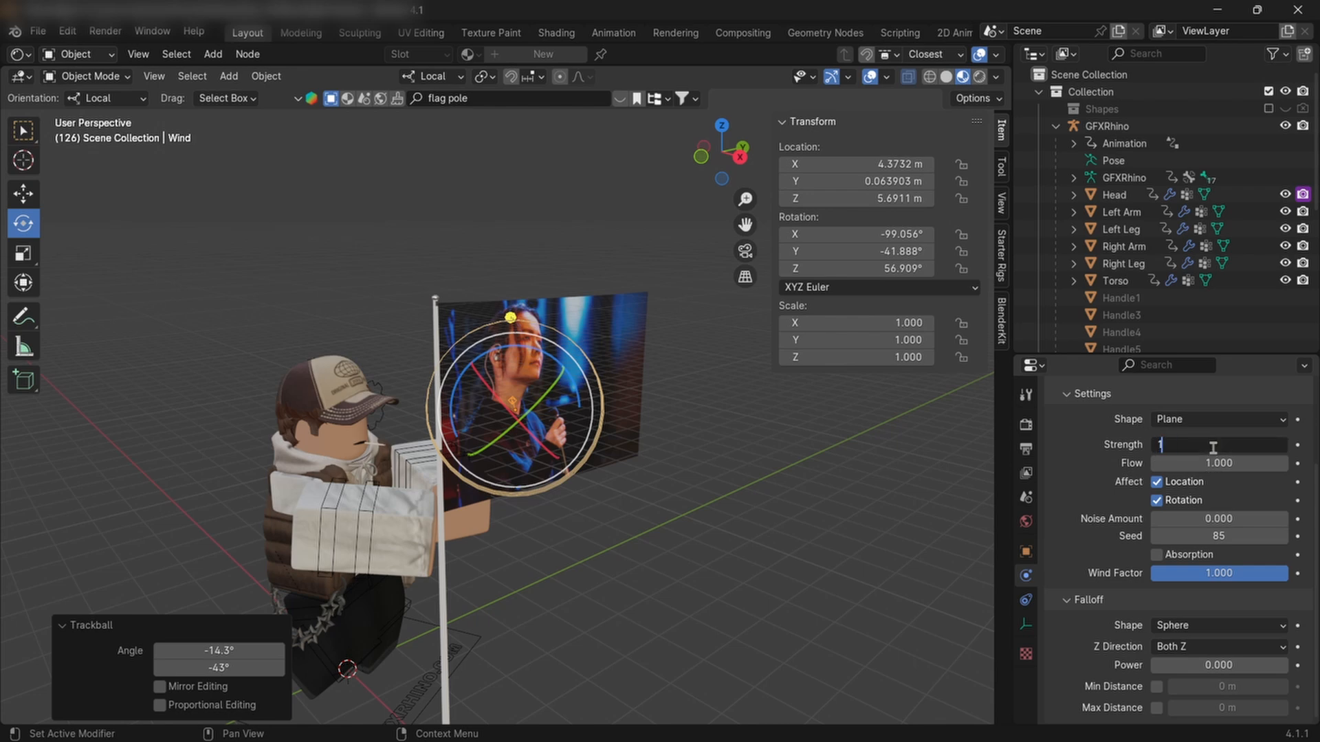
{"action": "key", "text": "Return"}
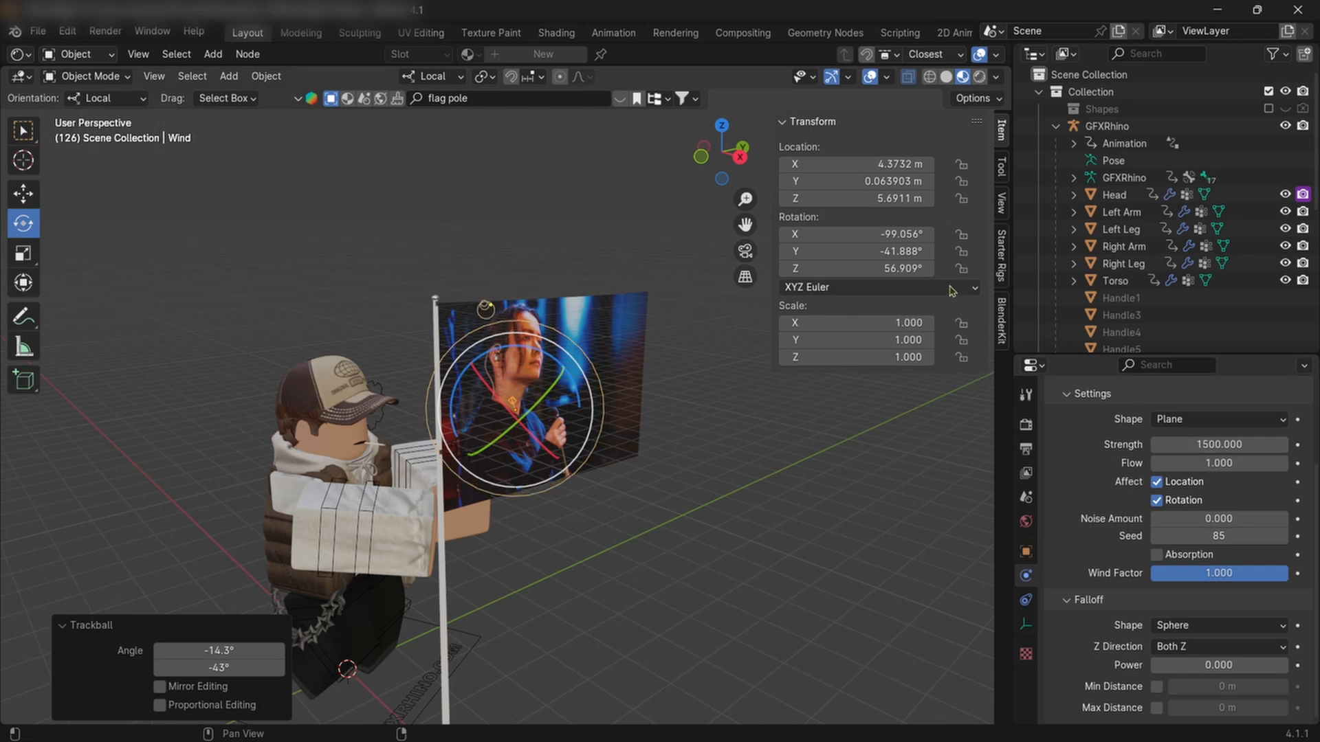
{"action": "left_click_drag", "start_coordinate": [582, 324], "coordinate": [568, 317]}
{"action": "middle_click_drag", "start_coordinate": [569, 318], "coordinate": [573, 314]}
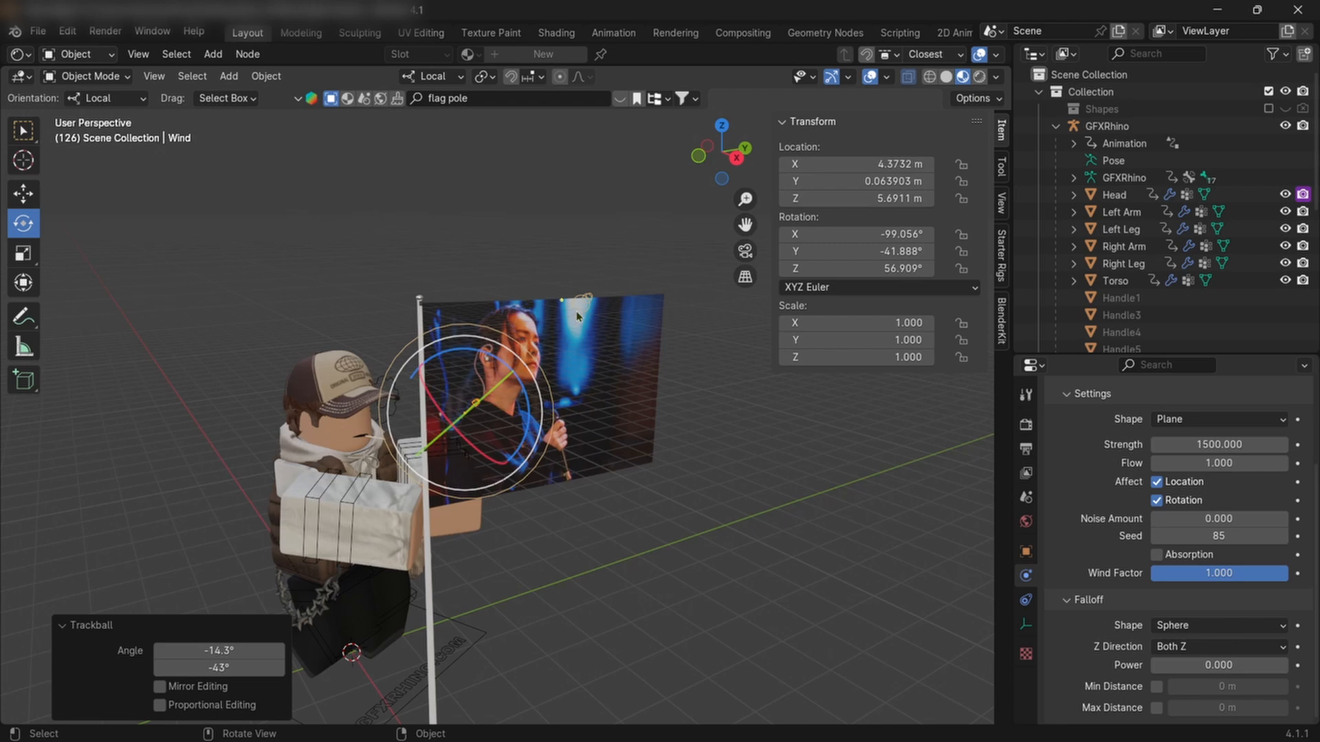
{"action": "left_click", "coordinate": [746, 252]}
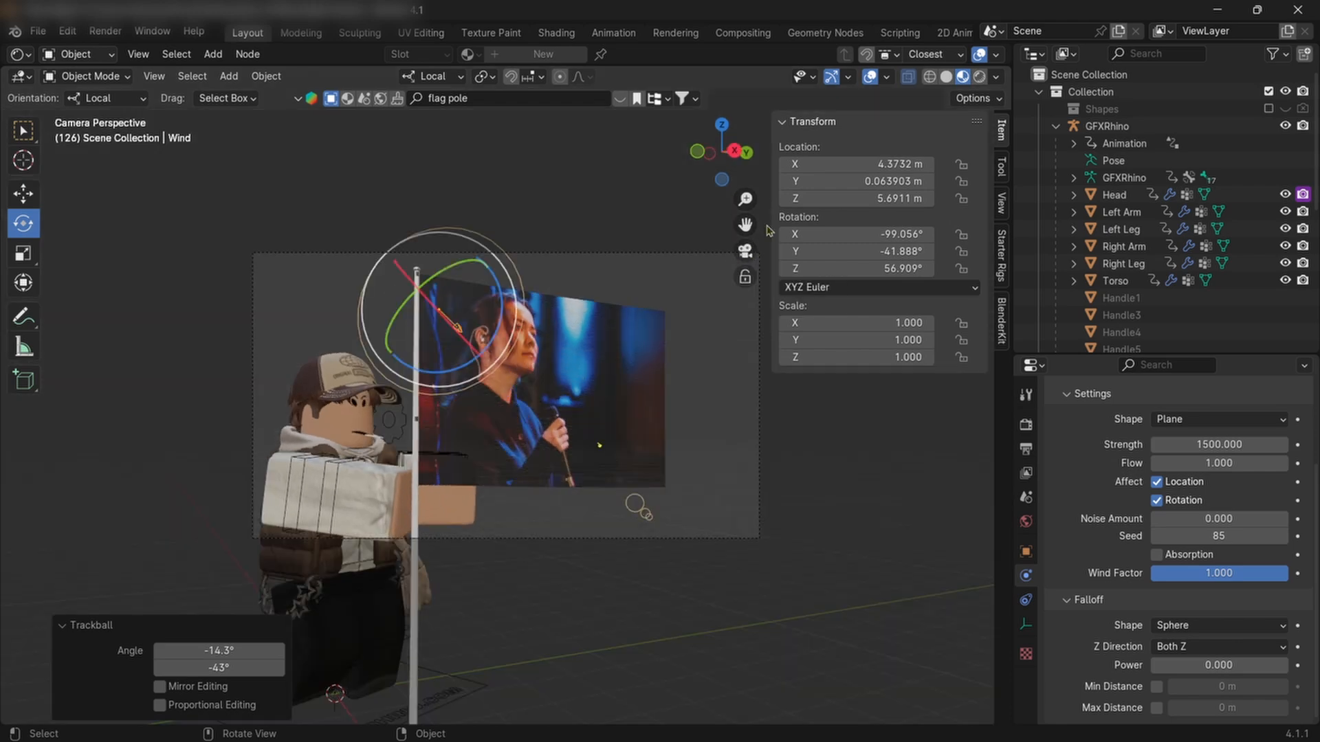
- Play the flag's cloth simulation in the 2D Animation workspace, stop it near the end, and return to the Layout workspace
{"action": "left_click", "coordinate": [954, 34]}
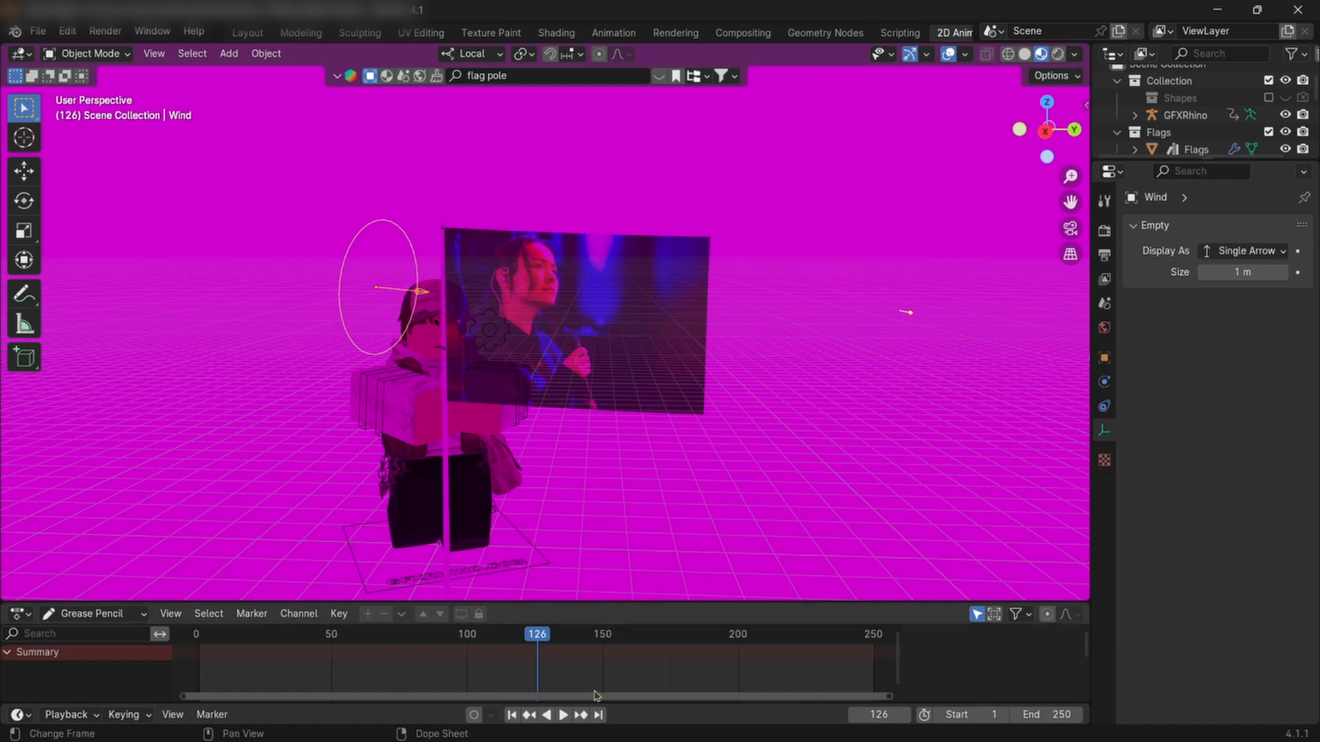
{"action": "left_click", "coordinate": [555, 716]}
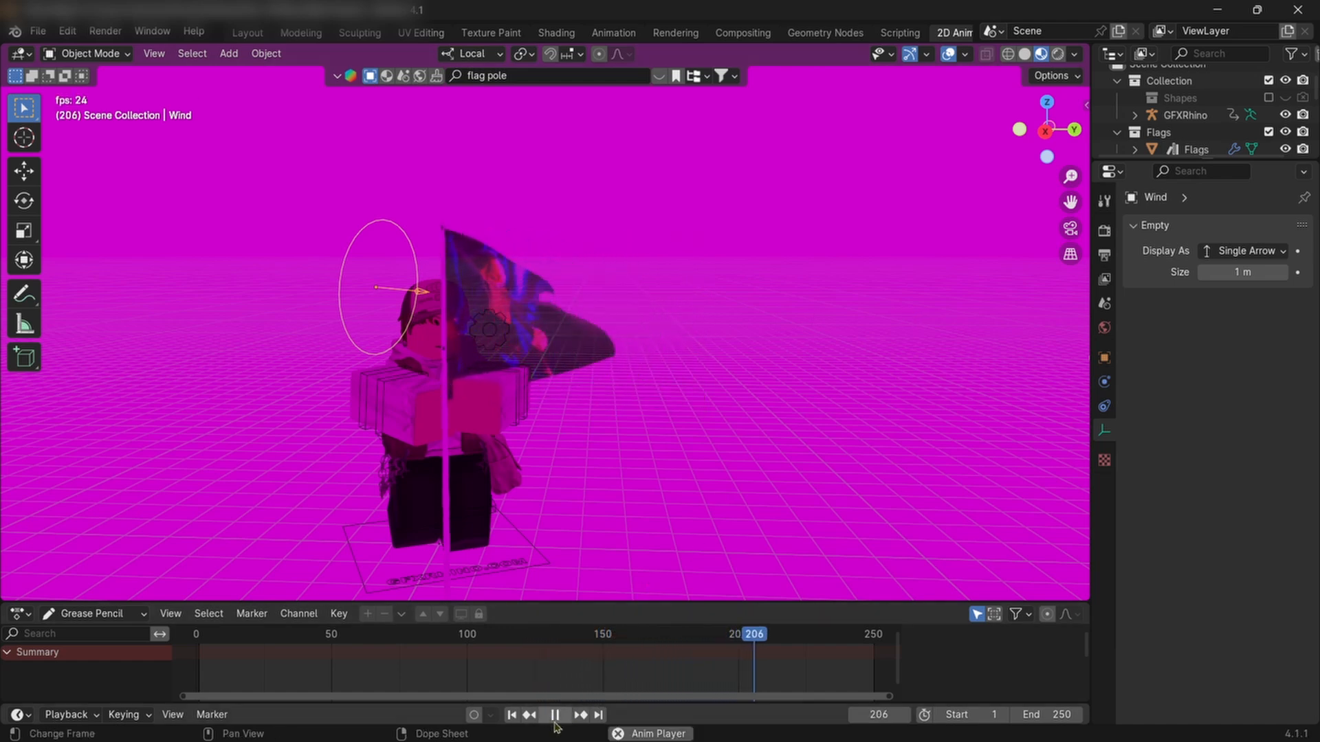
{"action": "left_click", "coordinate": [555, 719]}
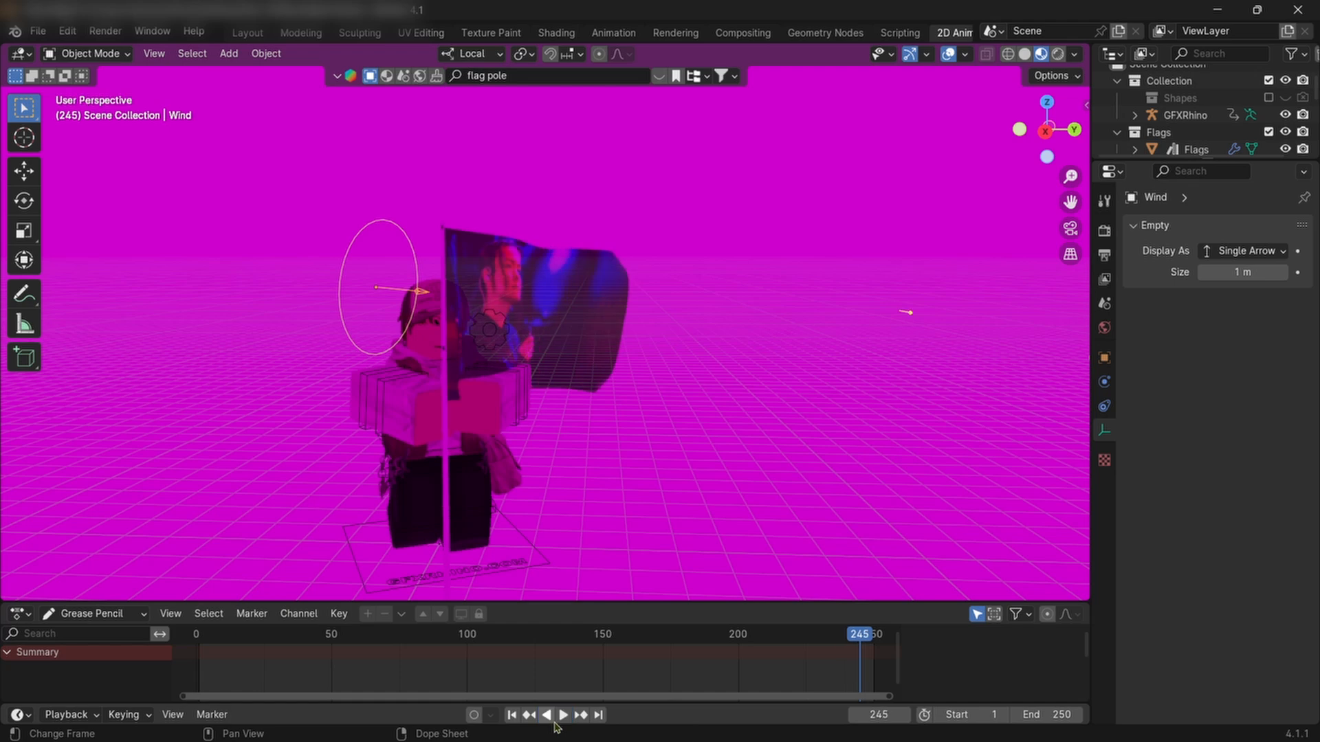
{"action": "left_click", "coordinate": [238, 33]}
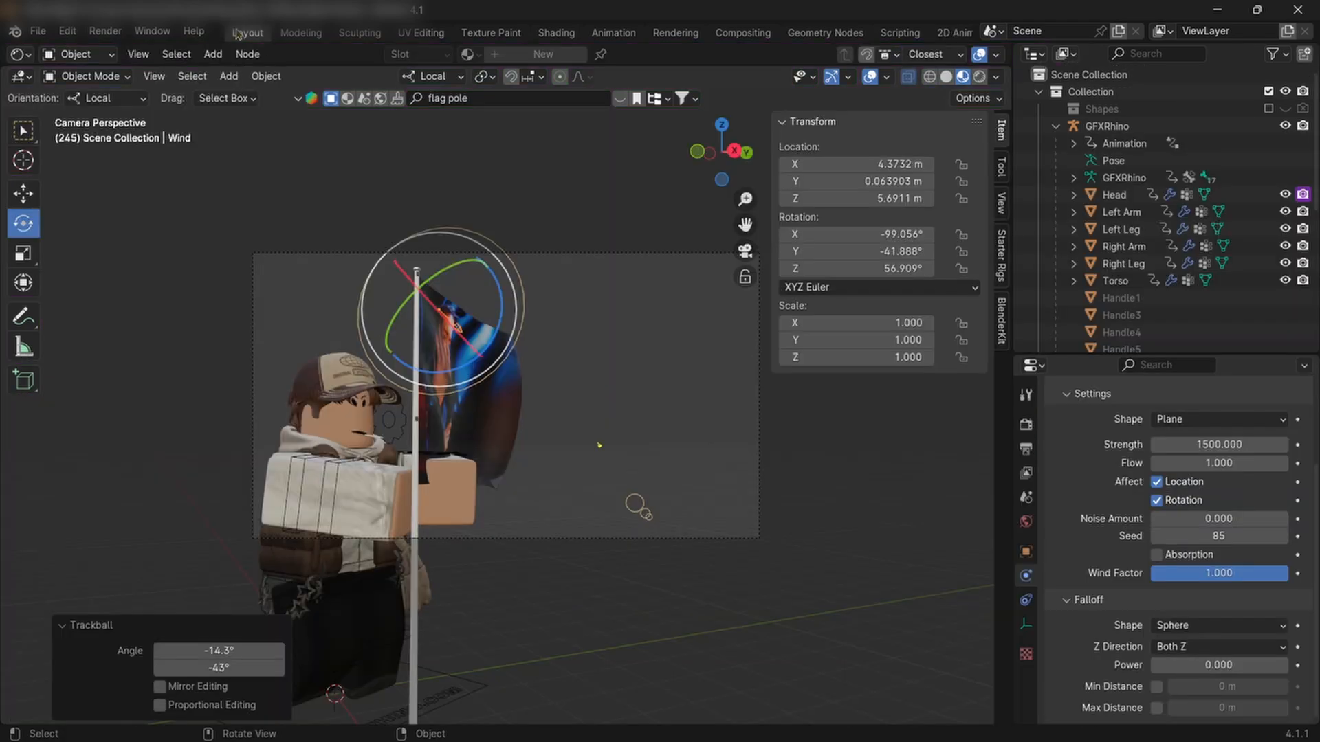
- Undo the wind field's last strength and rotation changes and return to frame 126
{"action": "middle_click_drag", "start_coordinate": [619, 451], "coordinate": [659, 485]}
{"action": "key", "text": "ctrl+z"}
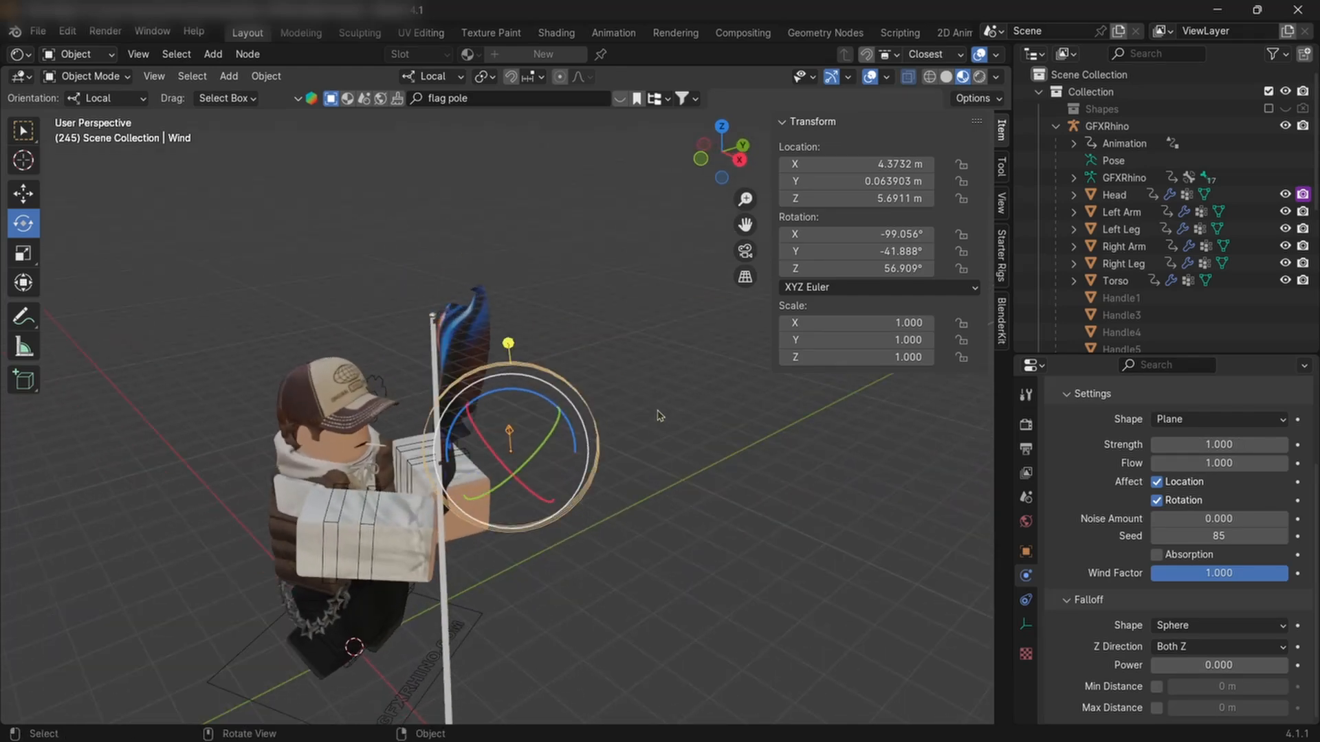
{"action": "key", "text": "ctrl+z"}
{"action": "middle_click_drag", "start_coordinate": [658, 416], "coordinate": [554, 413]}
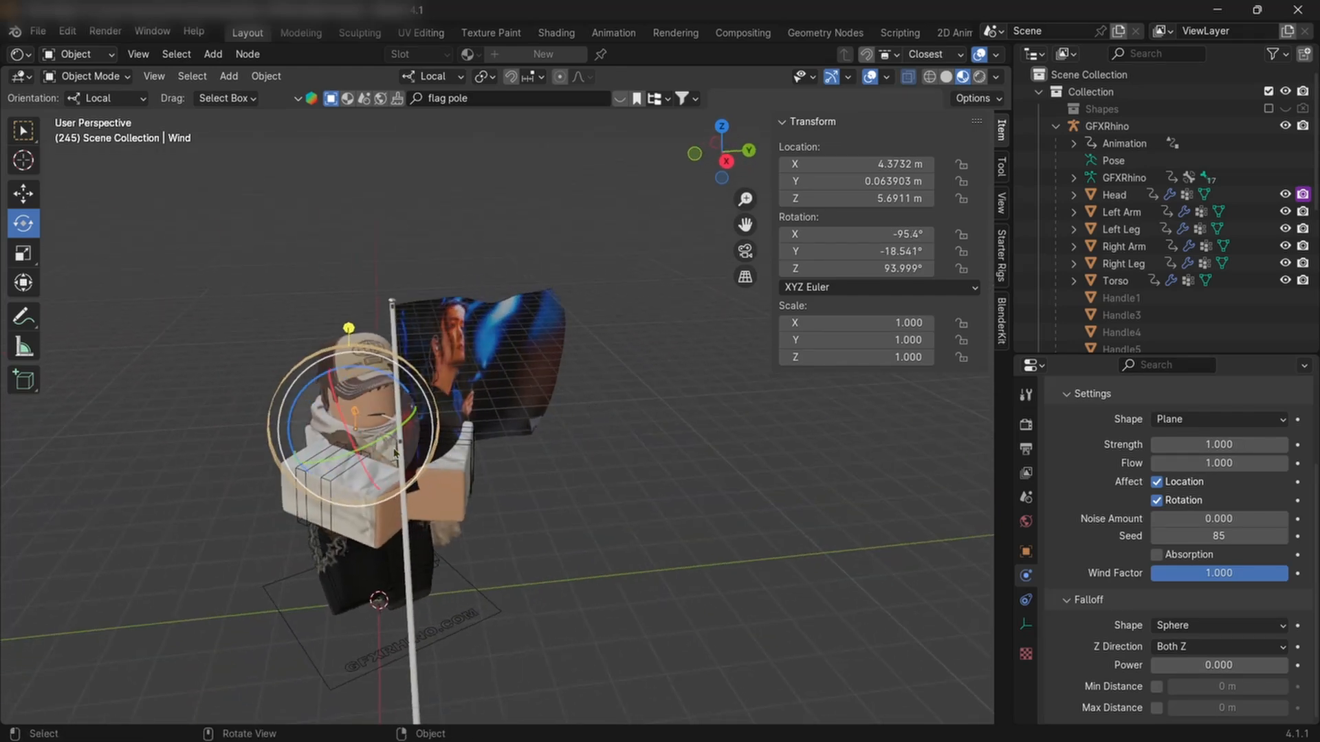
{"action": "left_click_drag", "start_coordinate": [383, 438], "coordinate": [364, 444]}
{"action": "key", "text": "ctrl+z"}
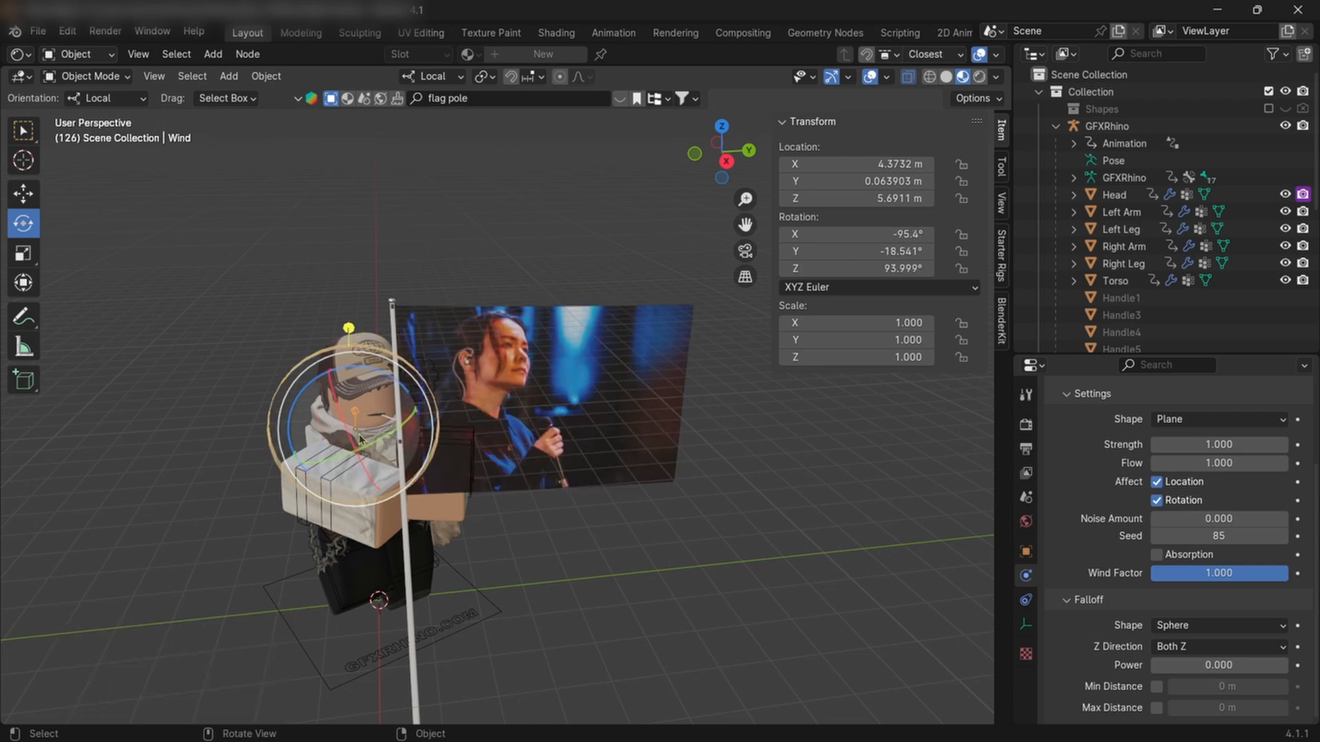
- Move the wind field along its local axes to about X 3.14 m, Y -0.58 m, Z 5.91 m
{"action": "middle_click_drag", "start_coordinate": [407, 433], "coordinate": [500, 440]}
{"action": "left_click", "coordinate": [22, 194]}
{"action": "left_click_drag", "start_coordinate": [525, 386], "coordinate": [426, 357]}
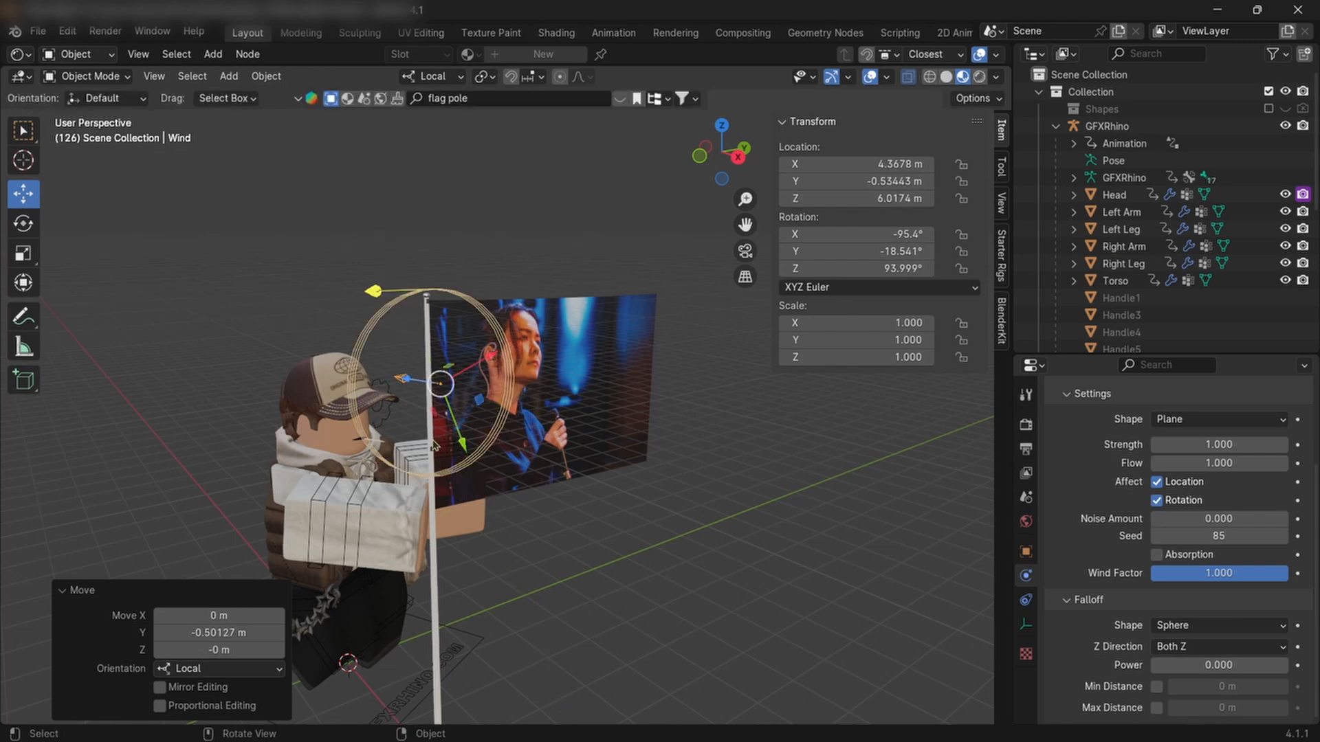
{"action": "middle_click_drag", "start_coordinate": [427, 358], "coordinate": [506, 442]}
{"action": "left_click_drag", "start_coordinate": [567, 448], "coordinate": [502, 465]}
- Rotate the wind field freely to about X -110°, Y -12°, Z 26° and set its strength to 1500
{"action": "left_click", "coordinate": [22, 224]}
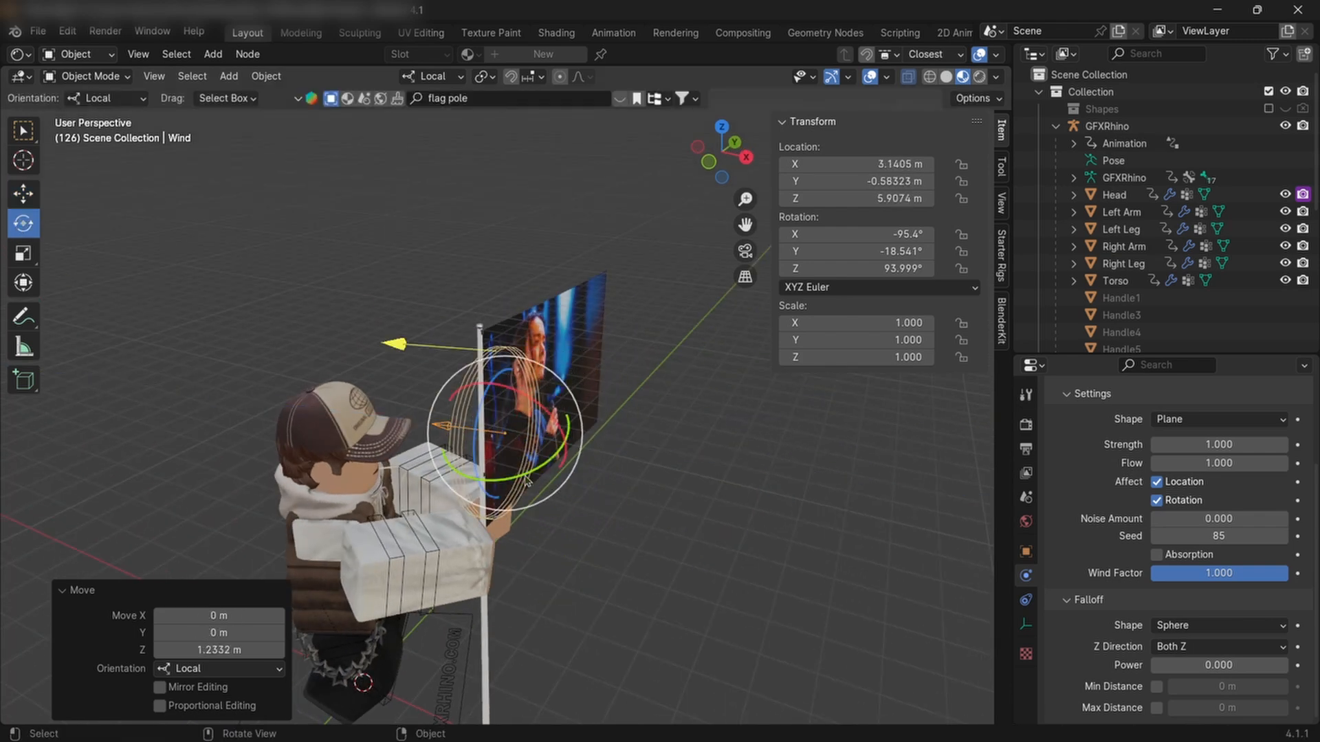
{"action": "left_click_drag", "start_coordinate": [545, 483], "coordinate": [447, 368]}
{"action": "left_click", "coordinate": [1192, 444]}
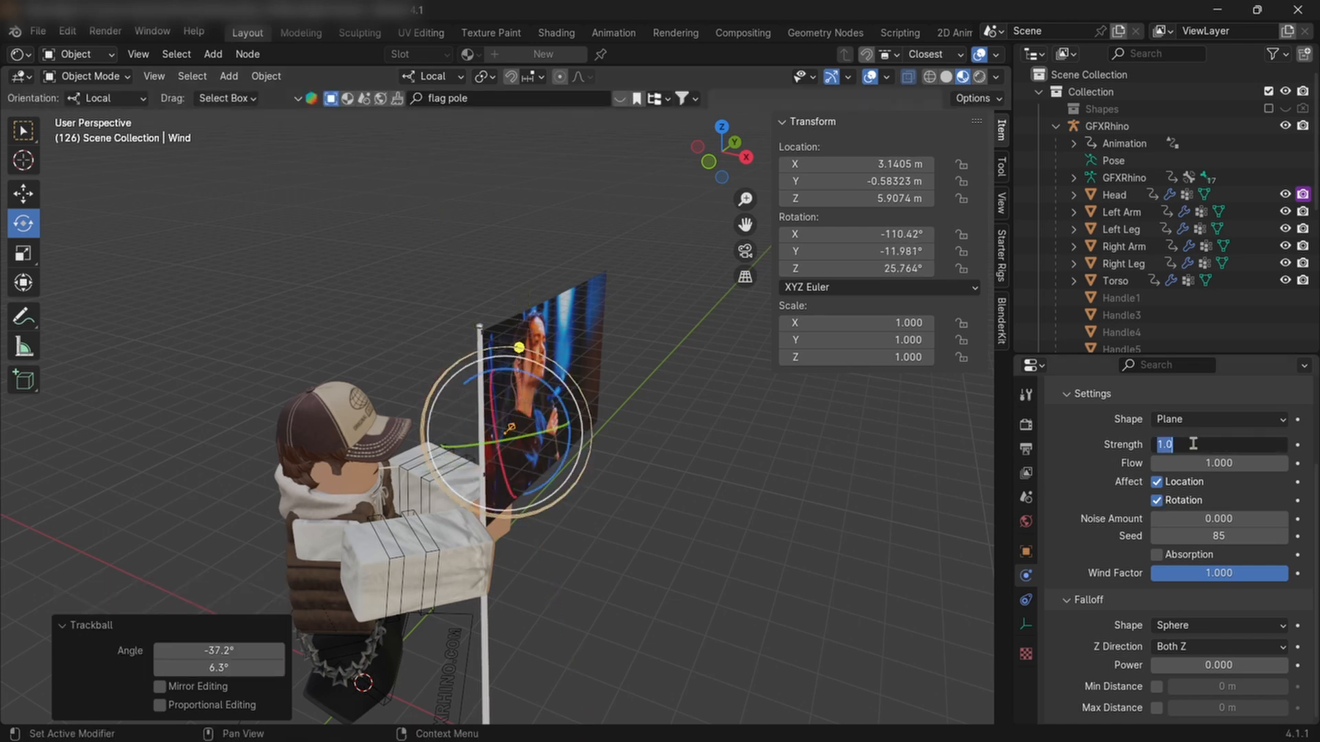
{"action": "type", "text": "1500"}
{"action": "key", "text": "Return"}
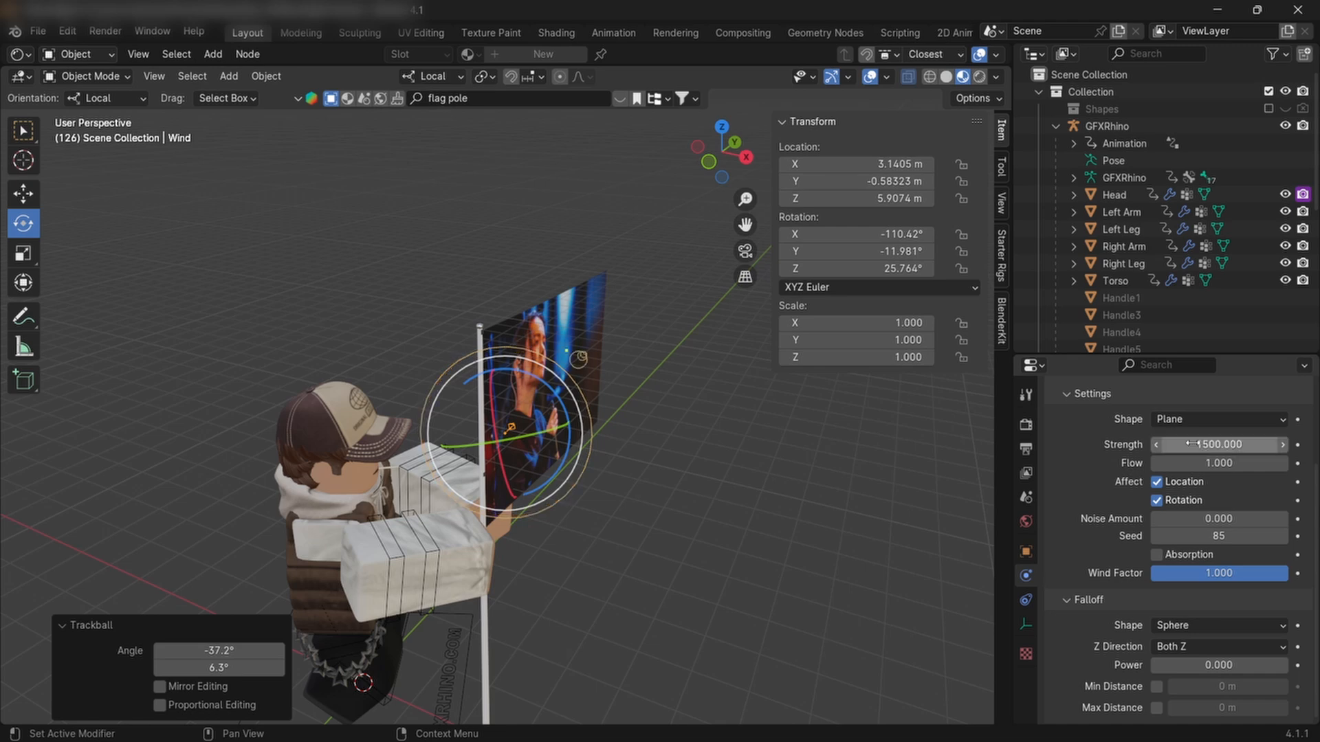
- Play the cloth simulation through to frame 250 in the 2D Animation workspace, view the flag from behind the character, and return to Layout
{"action": "left_click", "coordinate": [943, 33]}
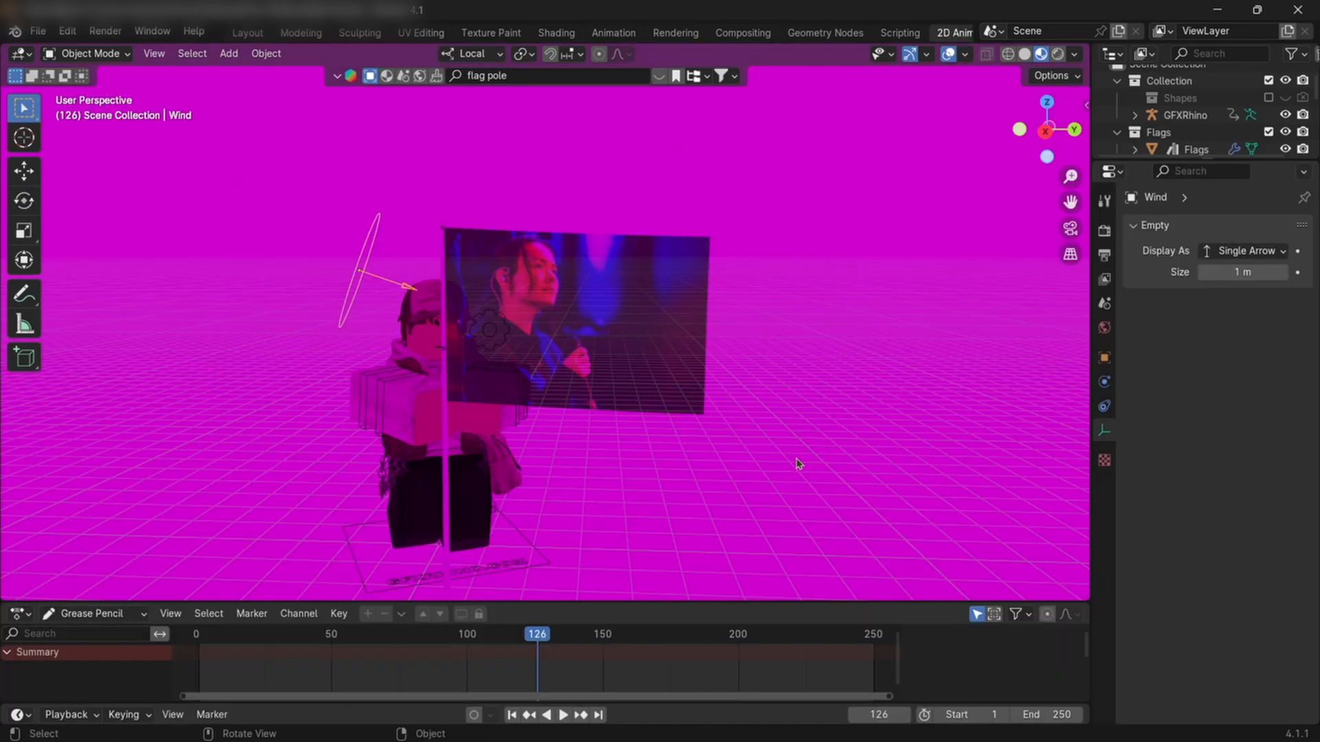
{"action": "left_click", "coordinate": [563, 715]}
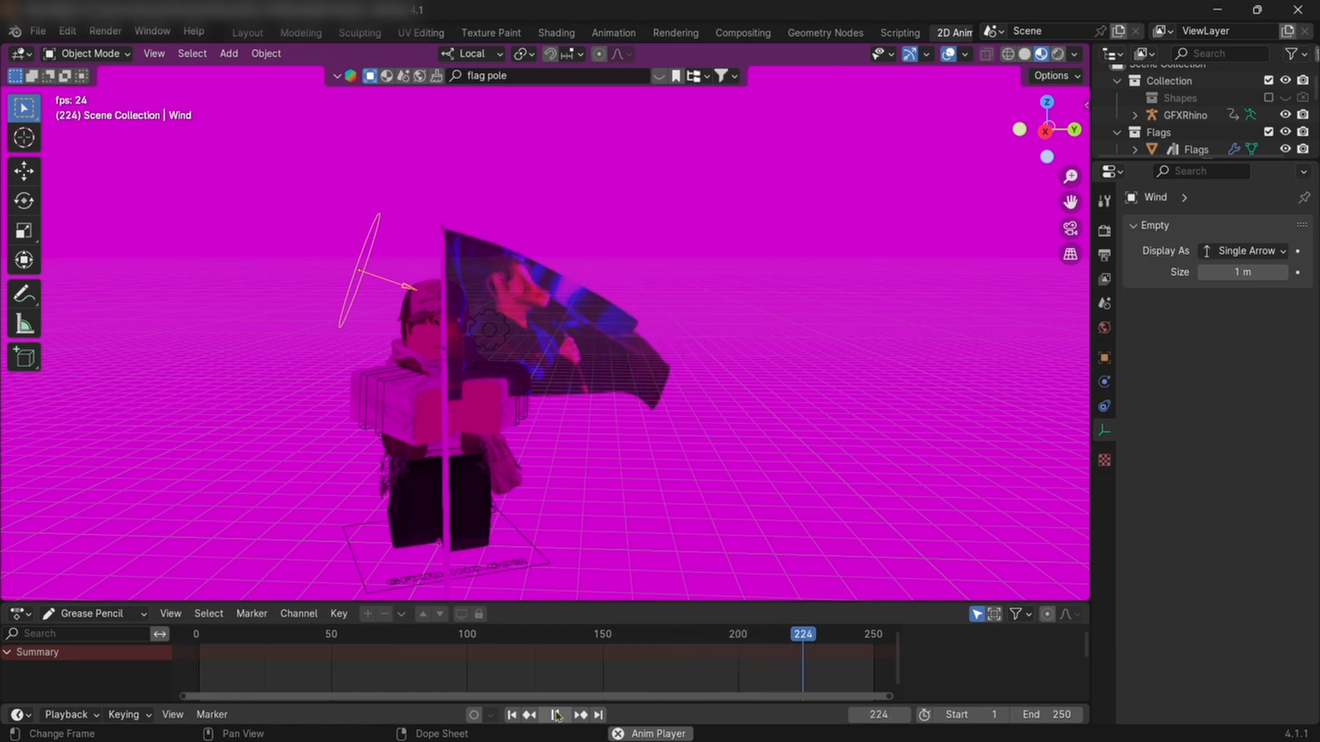
{"action": "left_click", "coordinate": [557, 715]}
{"action": "middle_click_drag", "start_coordinate": [618, 406], "coordinate": [457, 135]}
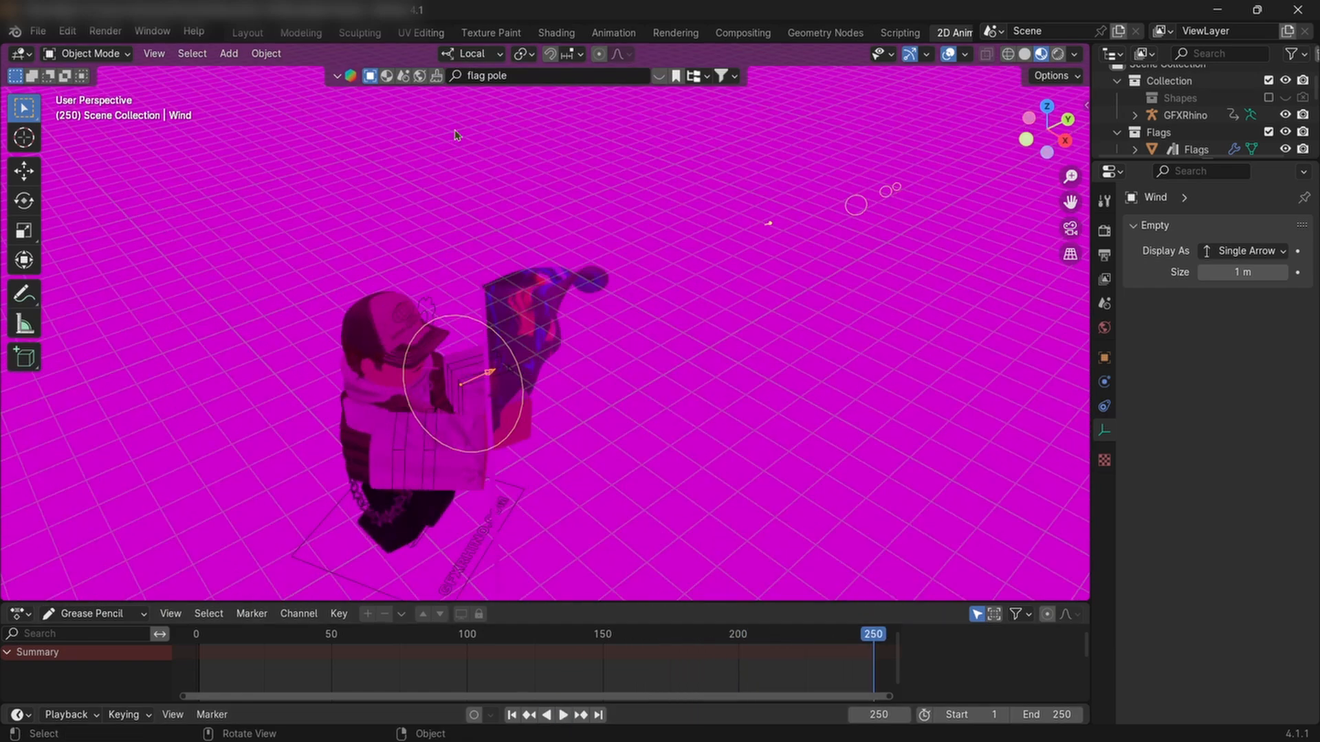
{"action": "left_click", "coordinate": [247, 32]}
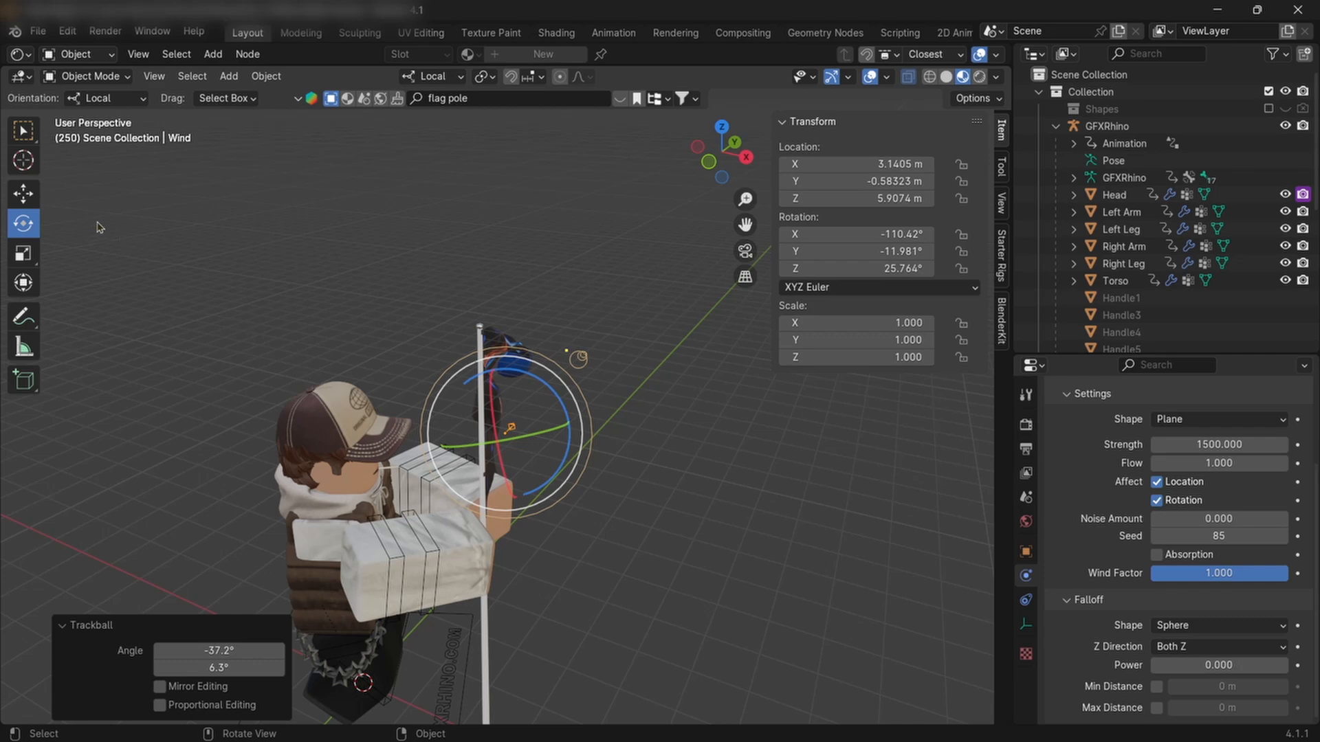
- Move the wind field away from the flag, out beside the character, to about X 2.38 m, Y -1.90 m, Z 5.97 m
{"action": "left_click", "coordinate": [23, 195]}
{"action": "middle_click_drag", "start_coordinate": [564, 440], "coordinate": [491, 481]}
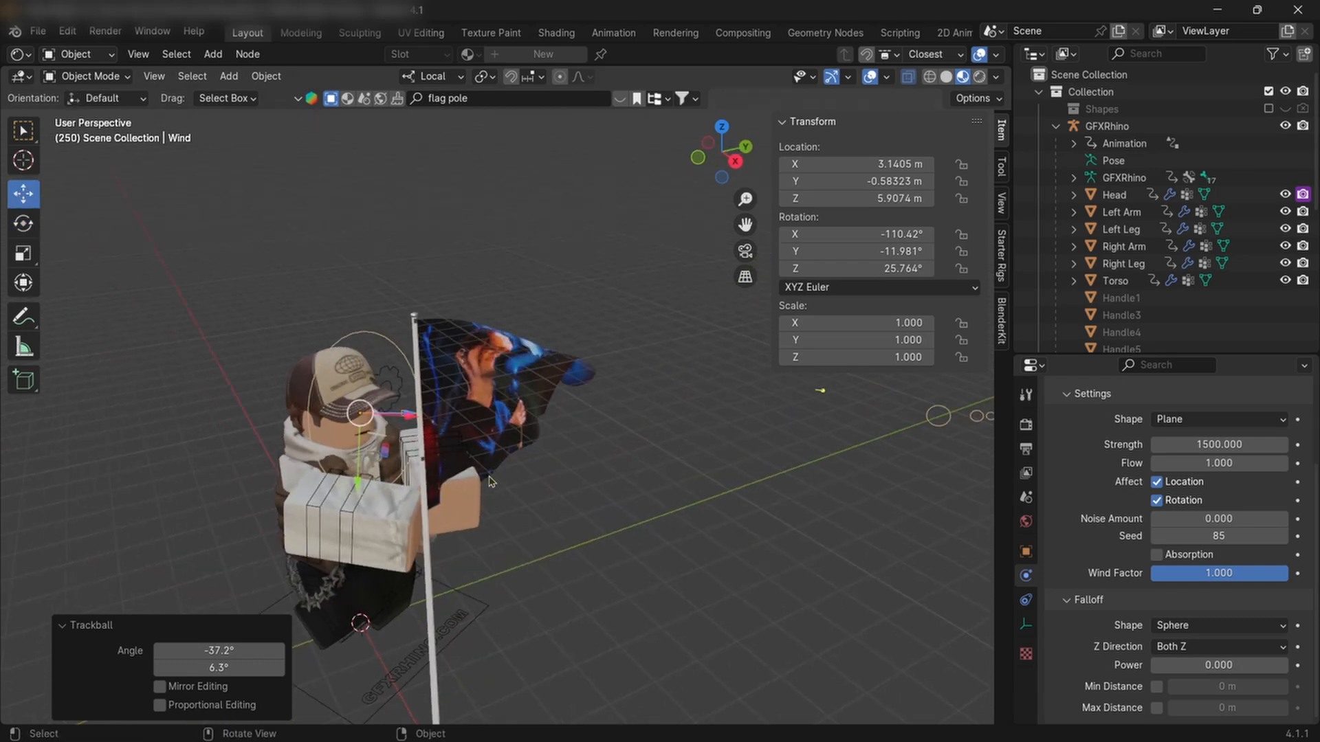
{"action": "left_click_drag", "start_coordinate": [391, 416], "coordinate": [365, 416]}
{"action": "middle_click_drag", "start_coordinate": [366, 416], "coordinate": [470, 419]}
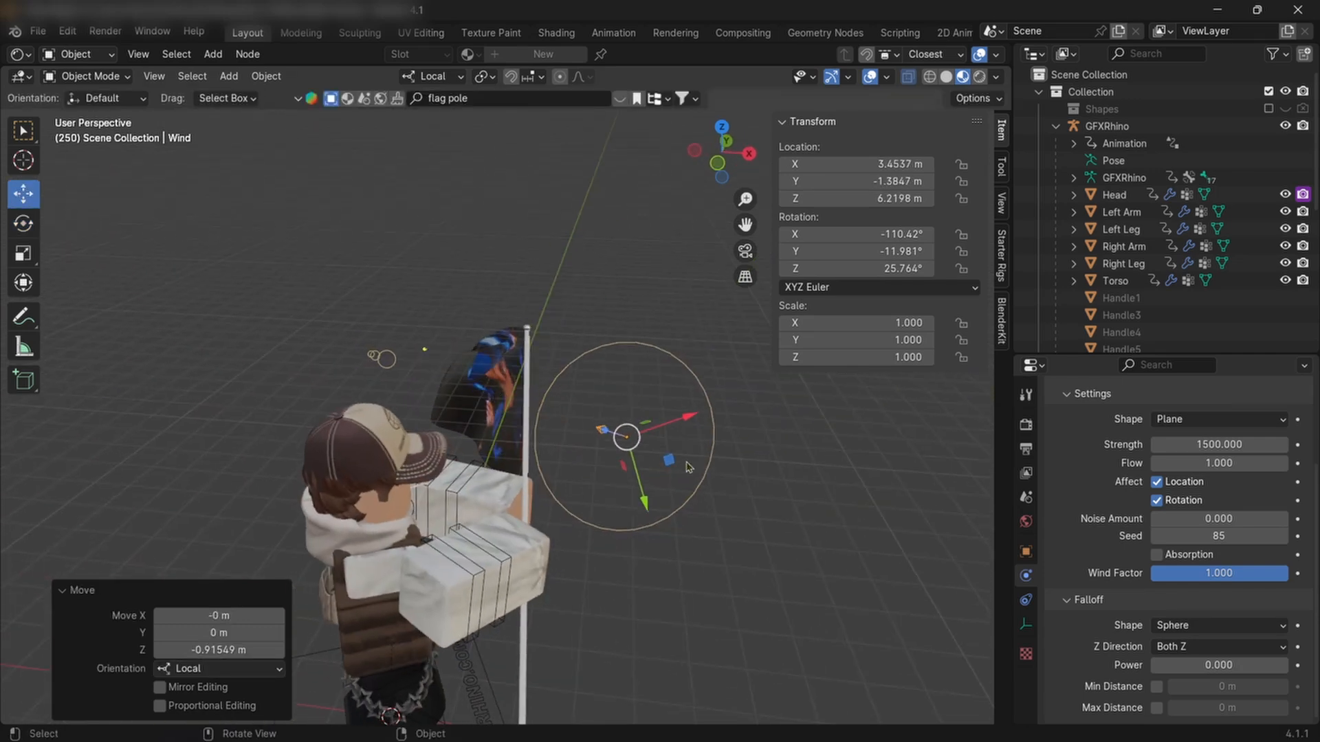
{"action": "left_click_drag", "start_coordinate": [674, 420], "coordinate": [512, 347]}
- Turn the wind field toward the flag by rotating it to about X -110°, Y -17°, Z 15°
{"action": "left_click", "coordinate": [22, 223]}
{"action": "left_click_drag", "start_coordinate": [527, 474], "coordinate": [526, 475]}
{"action": "middle_click_drag", "start_coordinate": [714, 382], "coordinate": [560, 361]}
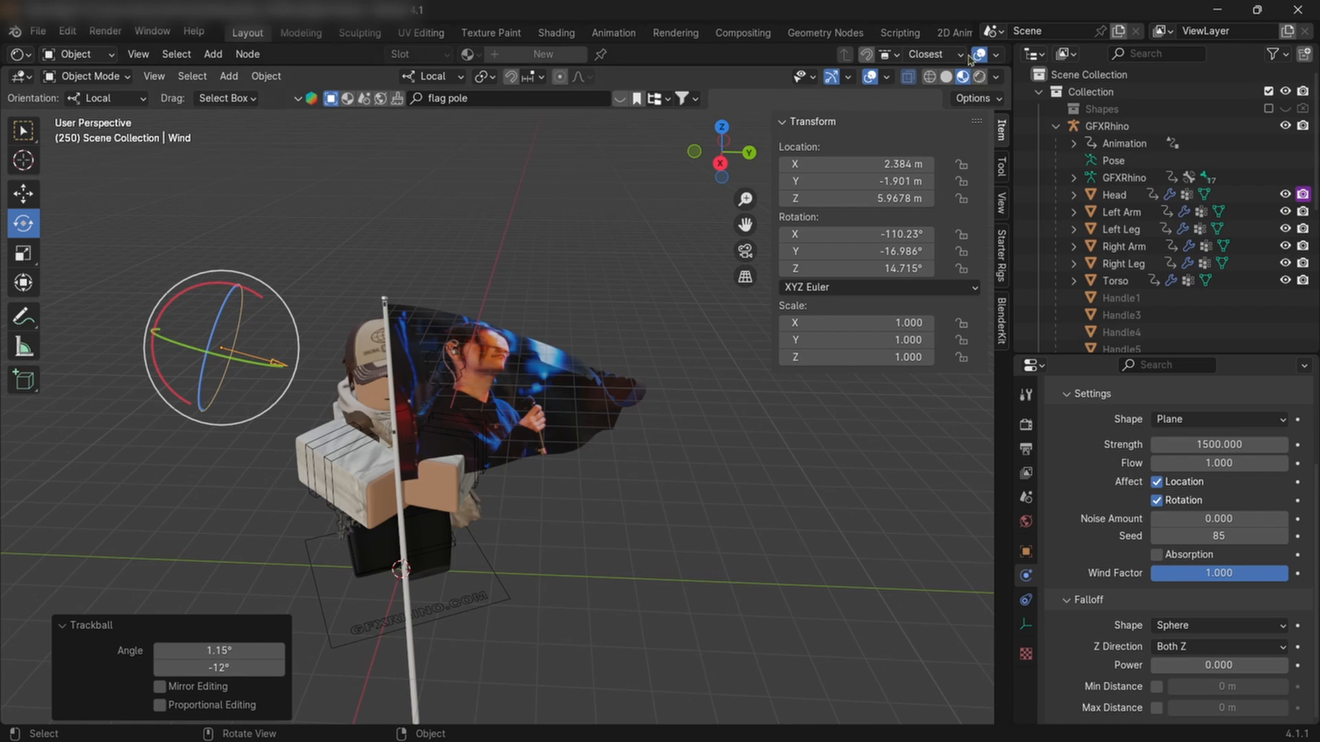
- Play the cloth simulation from the 2D Animation workspace and stop it at frame 108 as the flag's pose
{"action": "left_click", "coordinate": [952, 32]}
{"action": "middle_click_drag", "start_coordinate": [981, 156], "coordinate": [746, 289]}
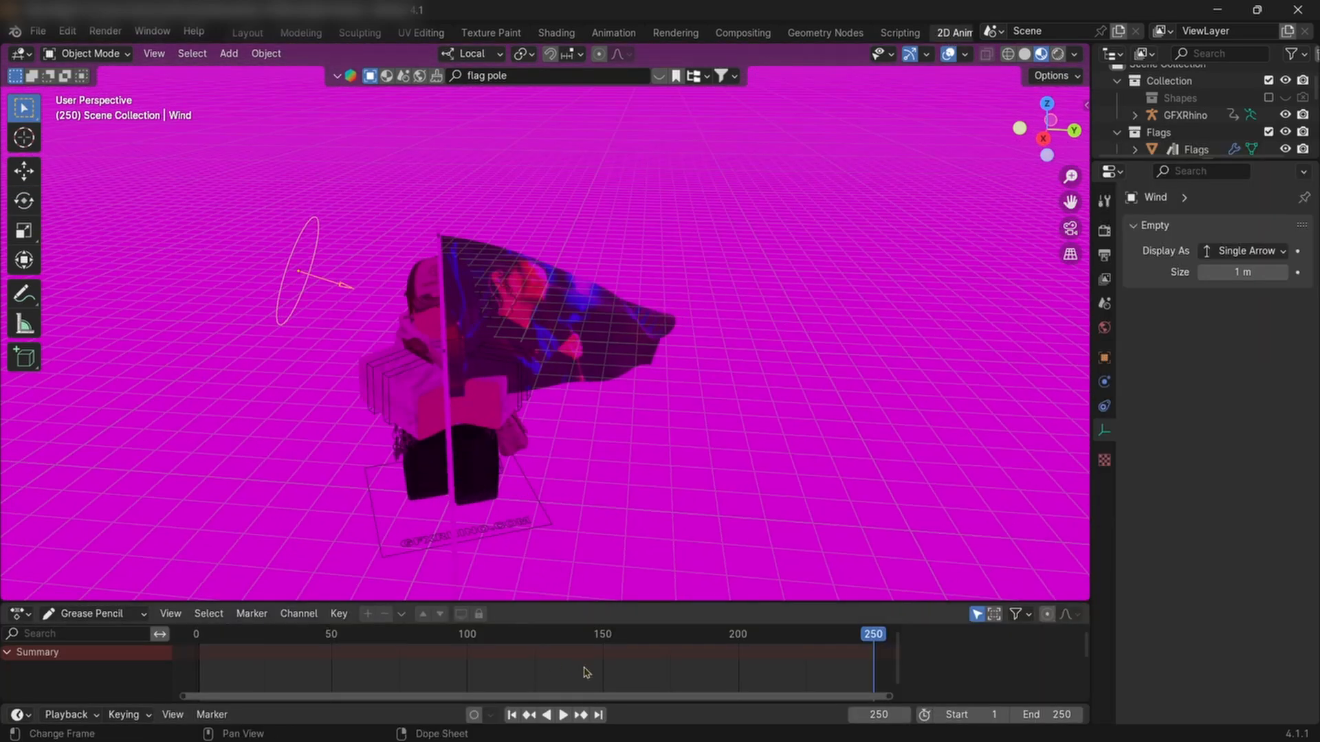
{"action": "left_click", "coordinate": [562, 715]}
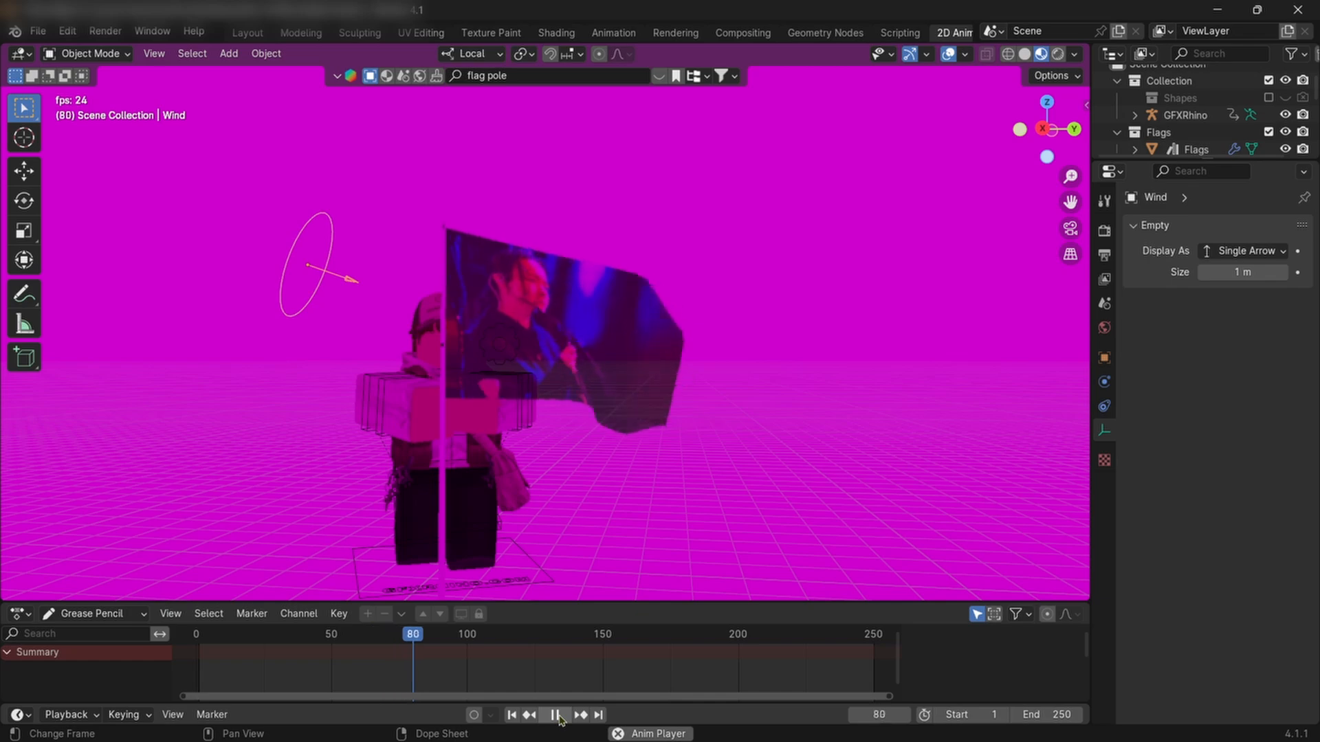
{"action": "left_click", "coordinate": [557, 716]}
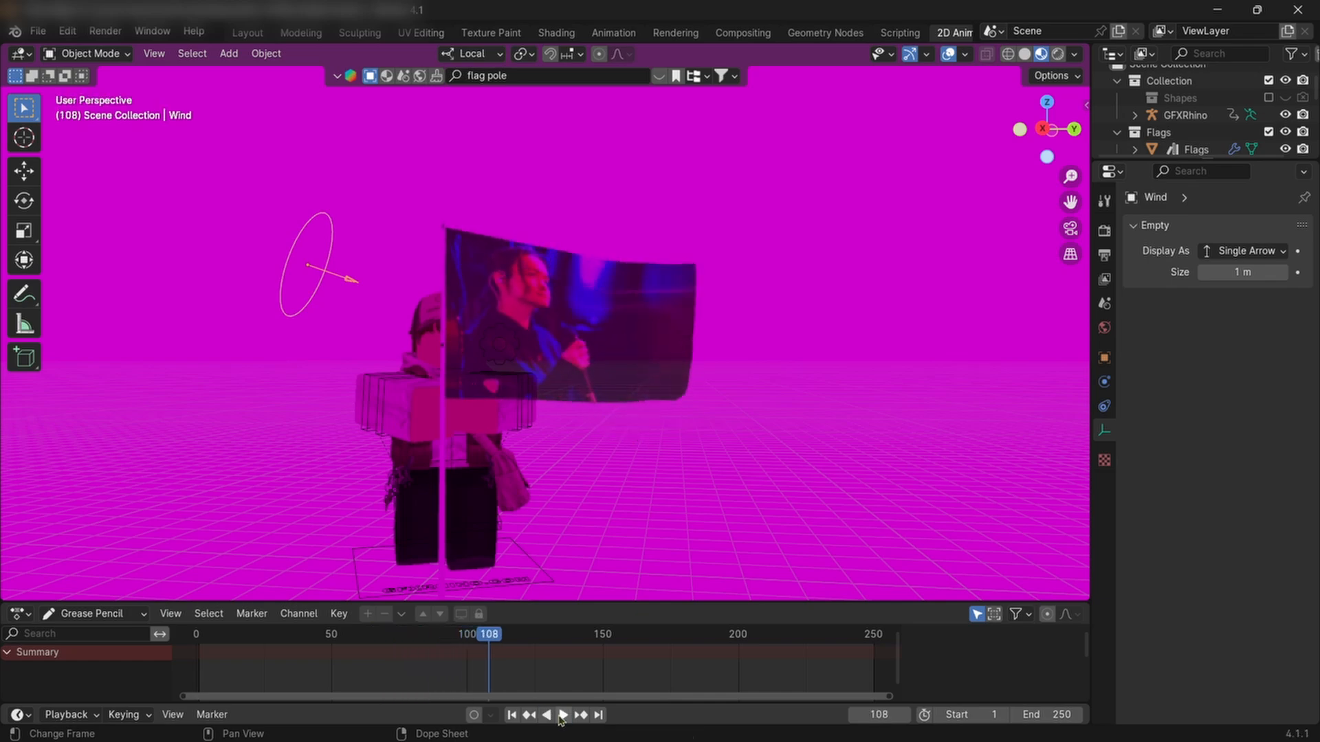
- Examine the waving flag's shape from several angles and distances, and return to the Layout workspace
{"action": "middle_click_drag", "start_coordinate": [568, 605], "coordinate": [543, 398]}
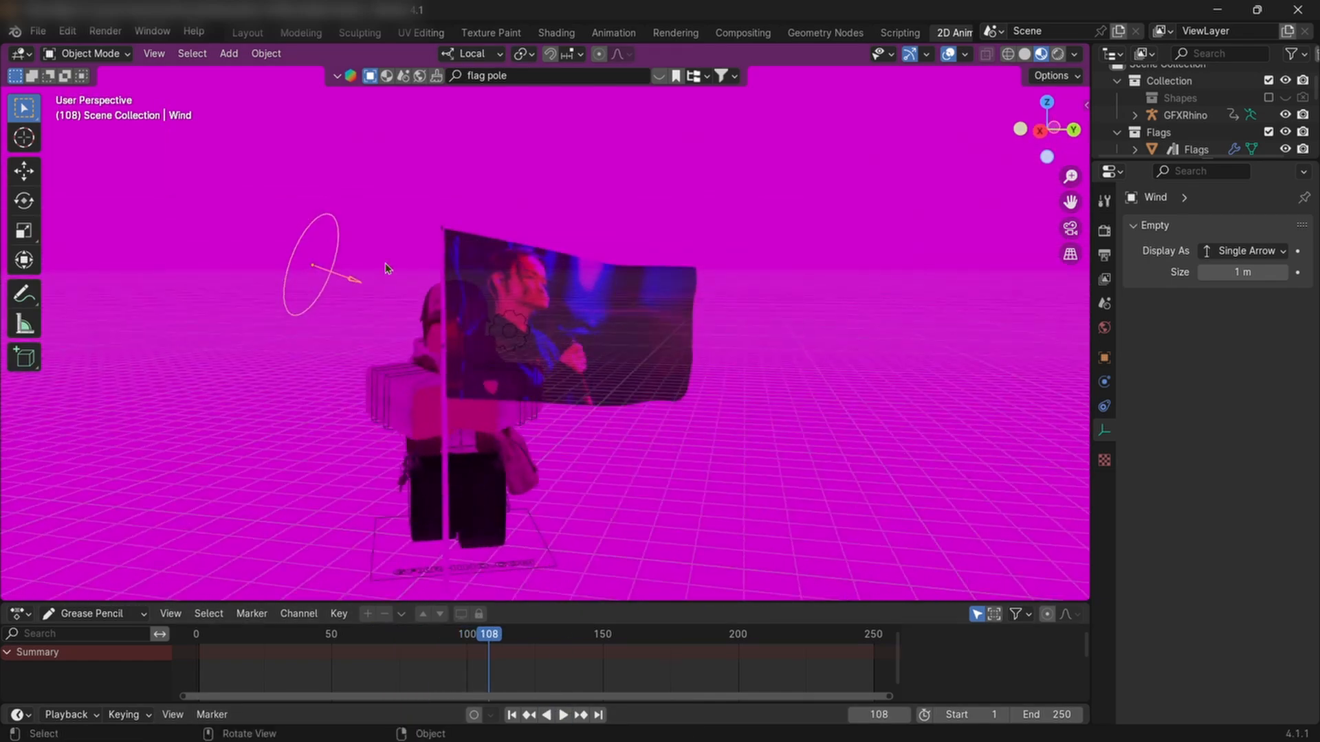
{"action": "middle_click_drag", "start_coordinate": [611, 247], "coordinate": [606, 258]}
{"action": "scroll", "coordinate": [612, 315], "scroll_direction": "up", "scroll_amount": 3}
{"action": "middle_click_drag", "start_coordinate": [555, 298], "coordinate": [793, 300]}
{"action": "scroll", "coordinate": [793, 301], "scroll_direction": "down", "scroll_amount": 3}
{"action": "middle_click_drag", "start_coordinate": [931, 289], "coordinate": [785, 296]}
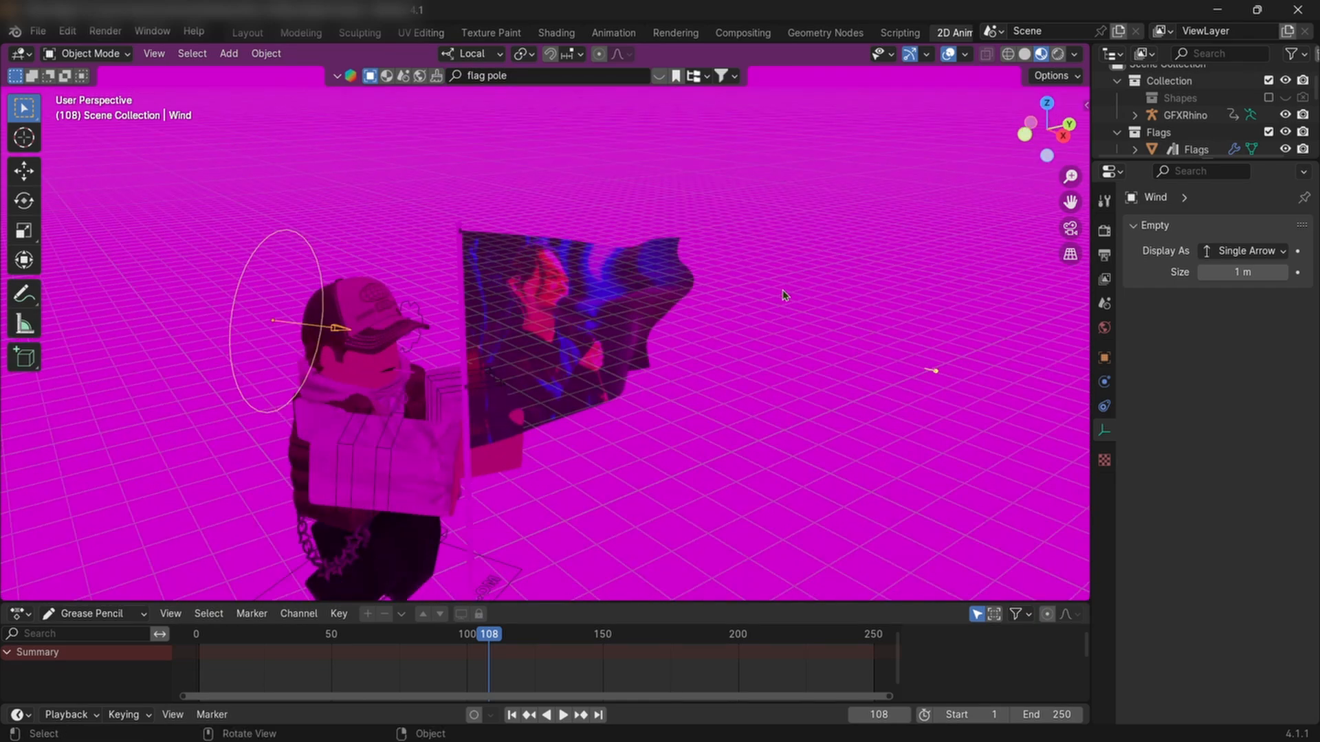
{"action": "middle_click_drag", "start_coordinate": [571, 479], "coordinate": [624, 471]}
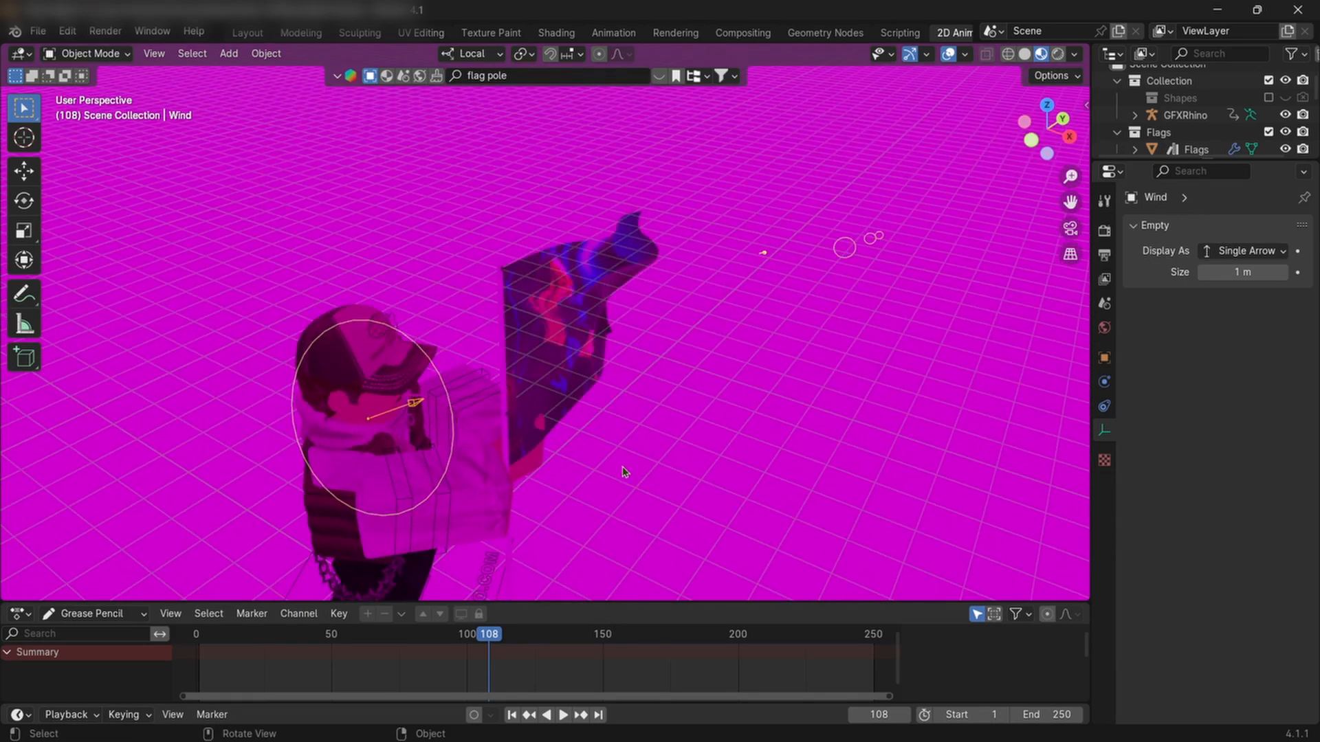
{"action": "left_click", "coordinate": [242, 35]}
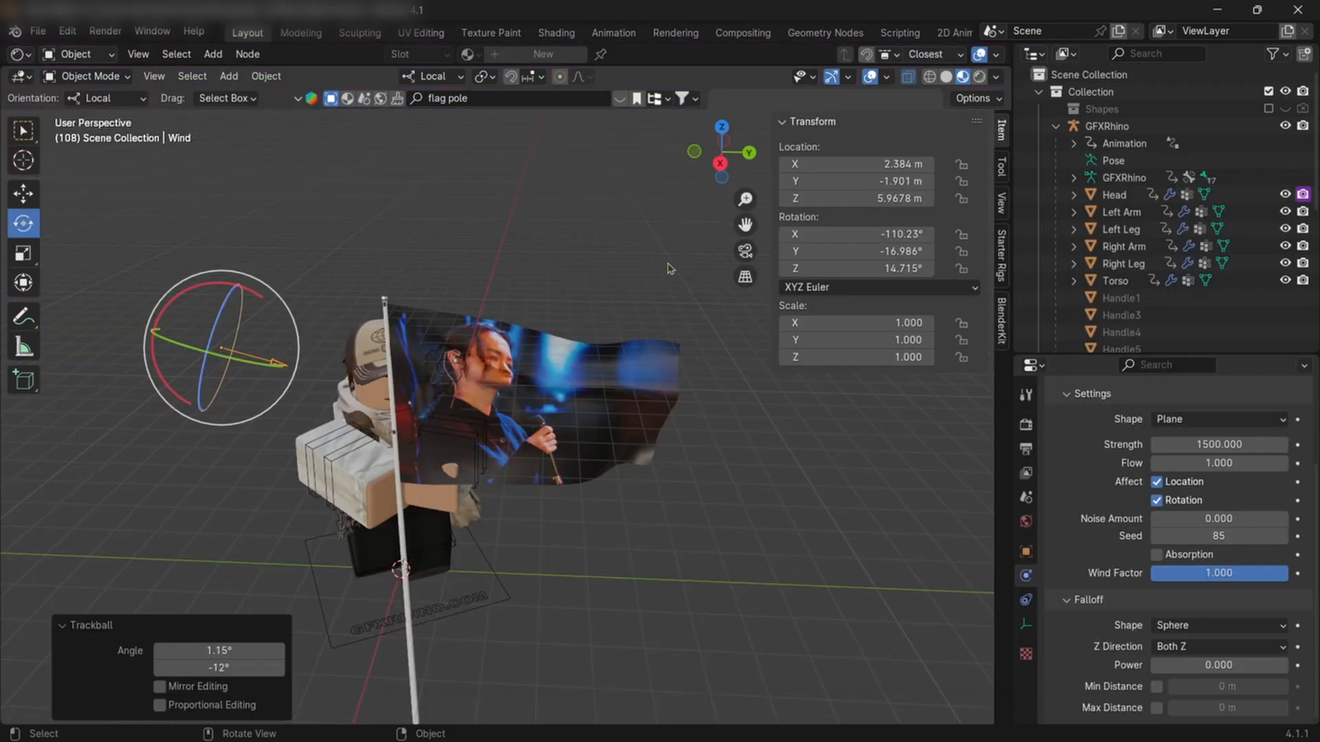